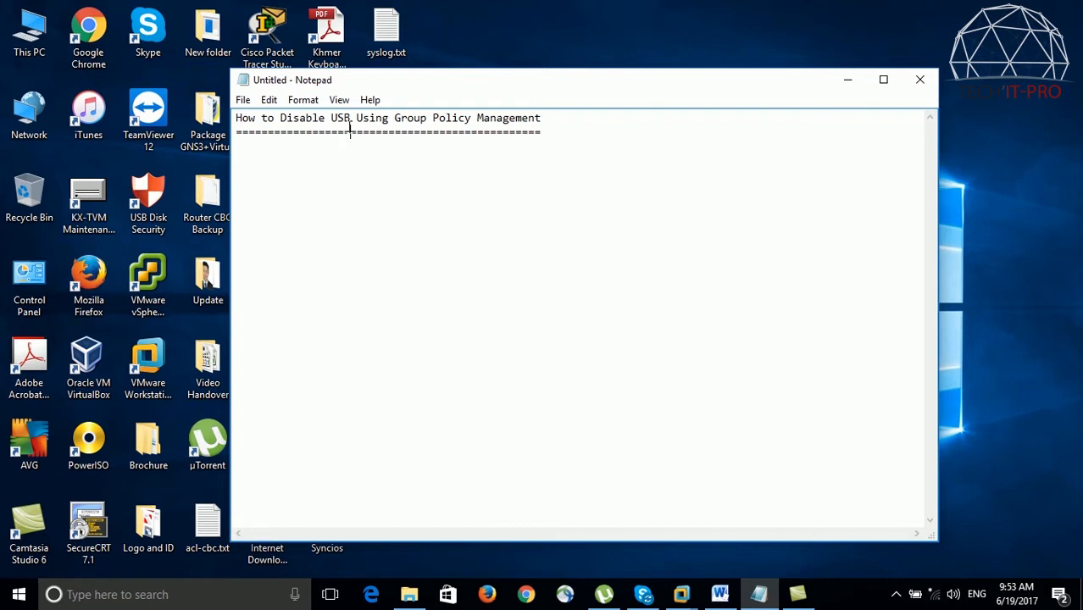
Step: Minimize the Notepad window and switch to the ADServer1 virtual machine in VMware Workstation
left_click(847, 79)
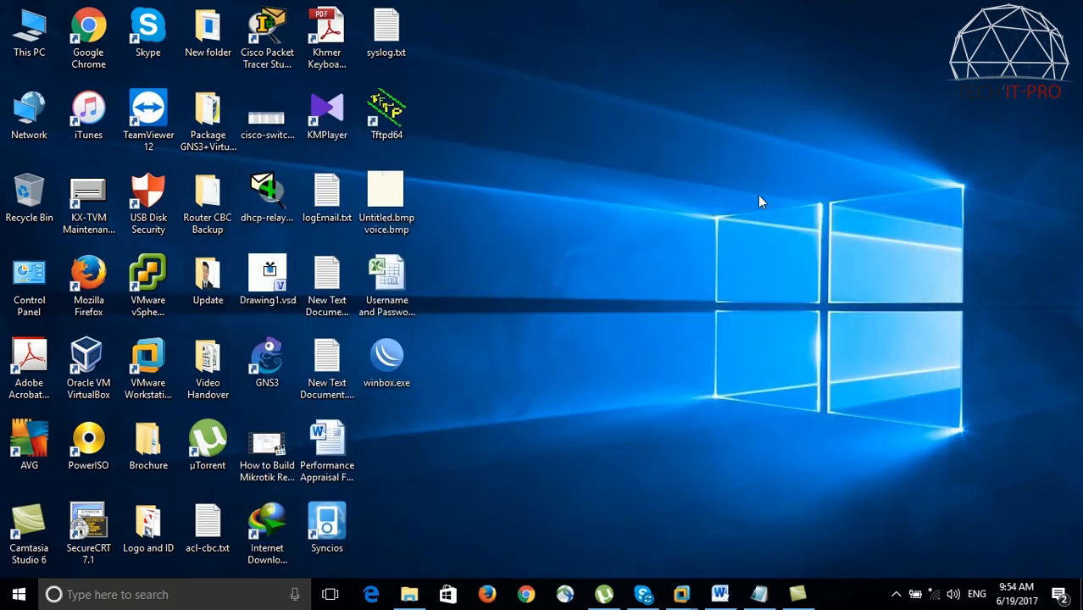
mouse_move(695, 602)
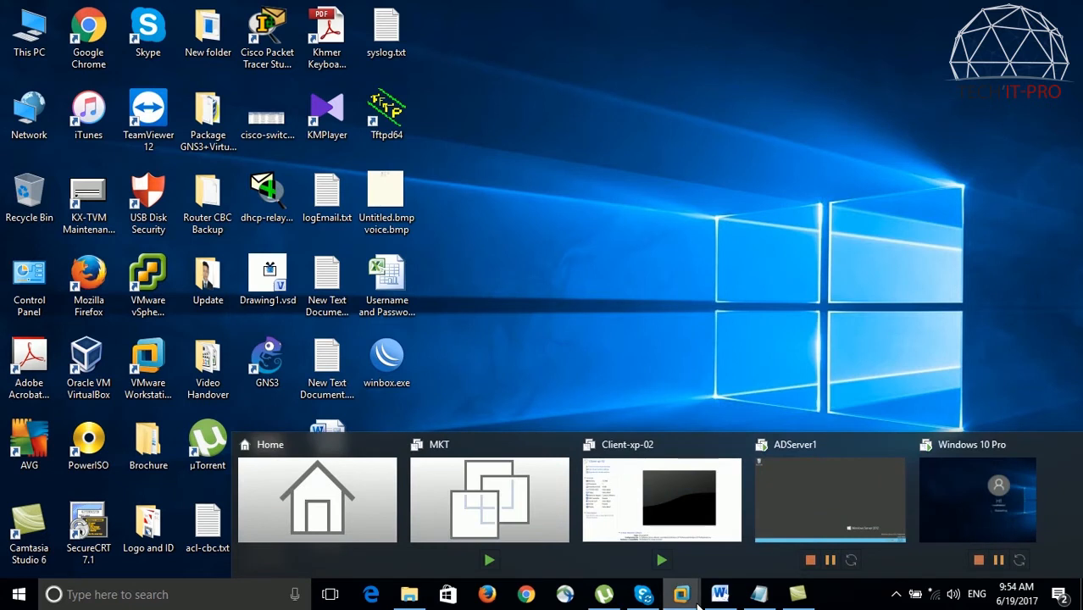
left_click(808, 500)
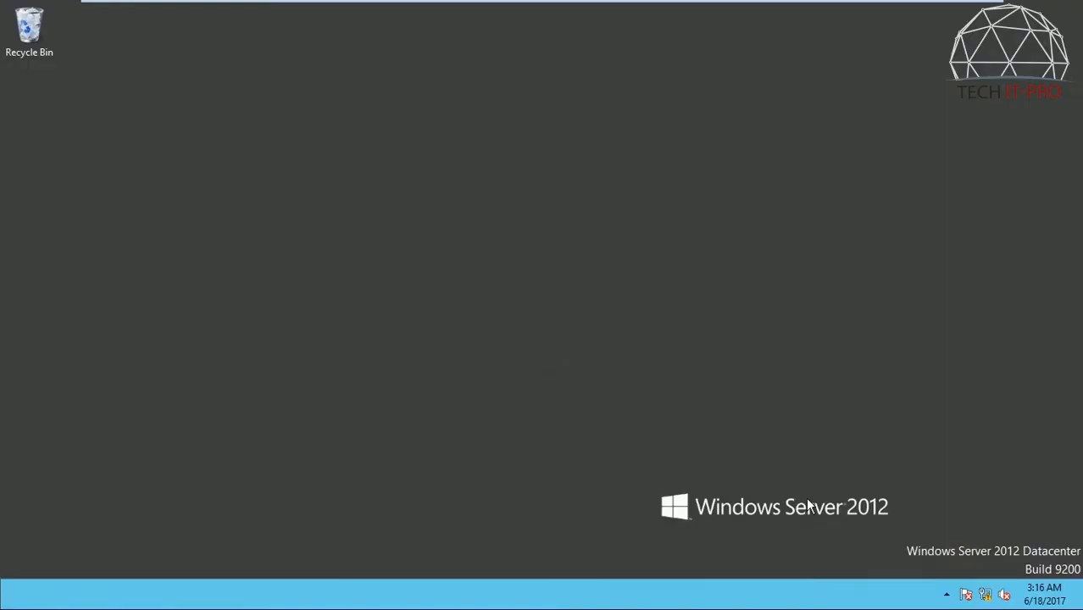
right_click(475, 179)
left_click(498, 223)
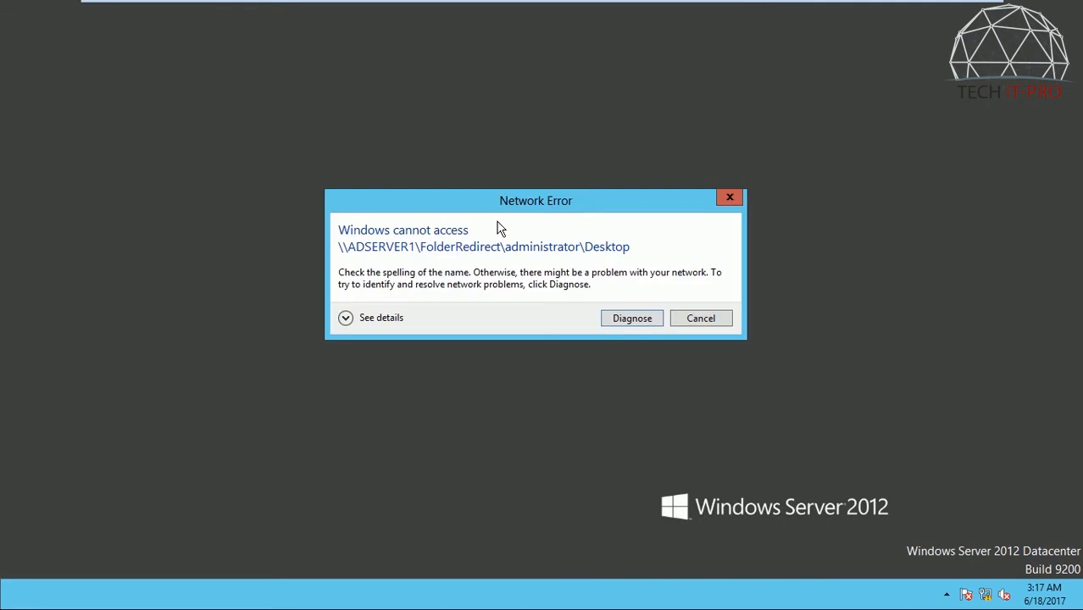
left_click(725, 317)
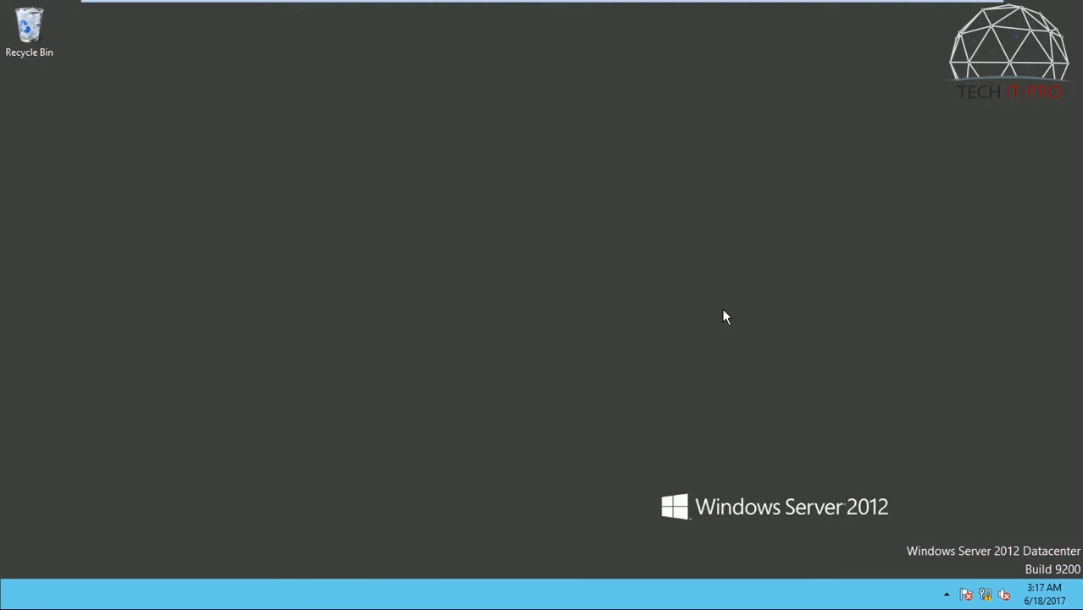
Step: Open Active Directory Users and Computers and display the contents of the E-LEANING organizational unit
key("super+r")
key("Return")
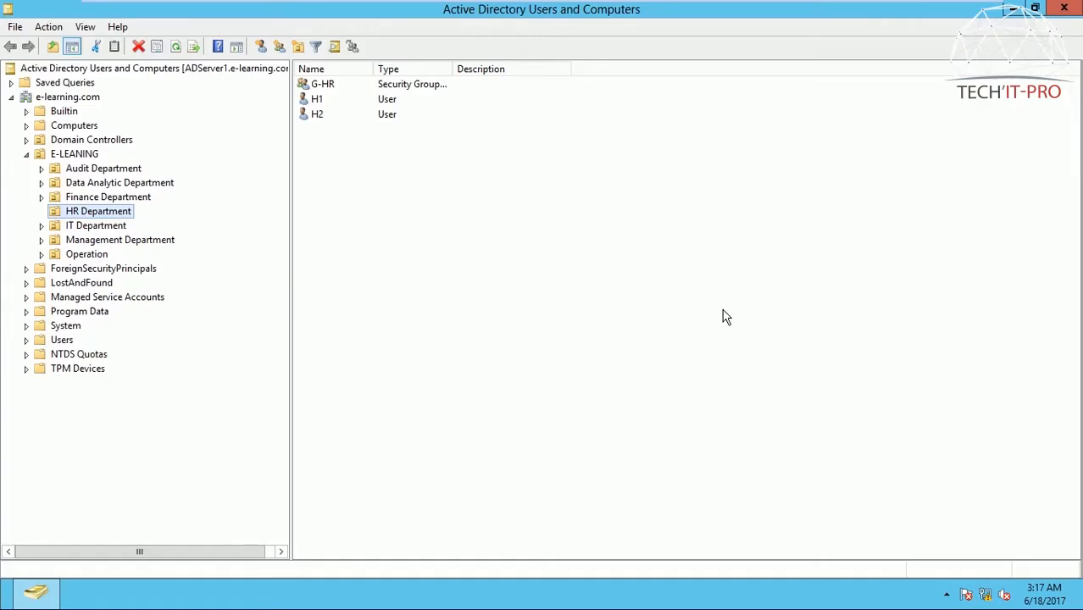
left_click(83, 155)
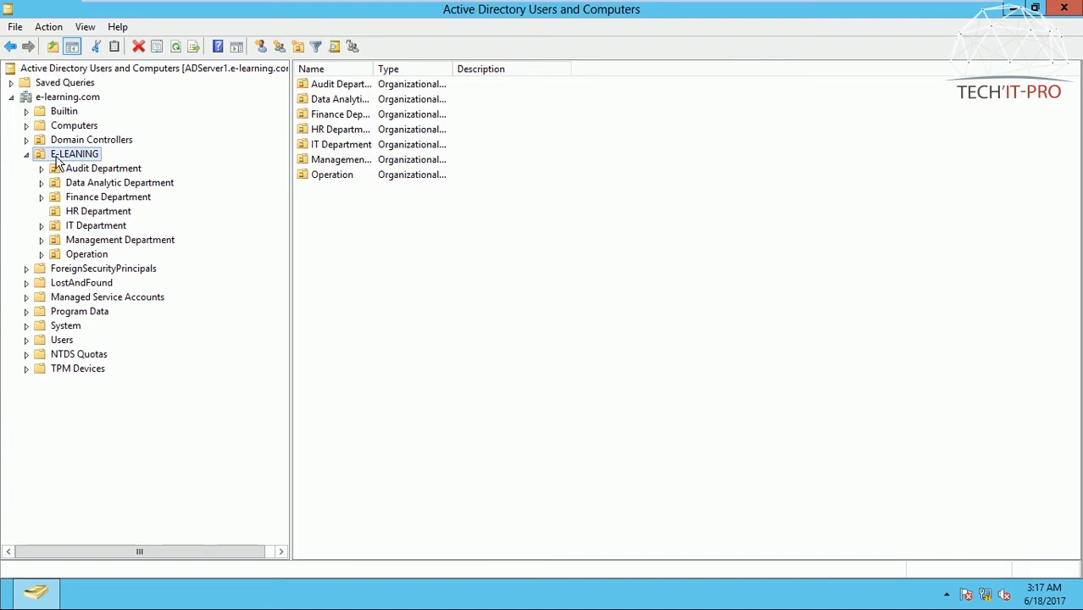
Step: Examine the users and security groups in the department units under E-LEANING, from Audit Department to Operation
left_click(140, 170)
left_click(144, 194)
left_click(136, 183)
left_click(118, 212)
left_click(106, 226)
left_click(109, 240)
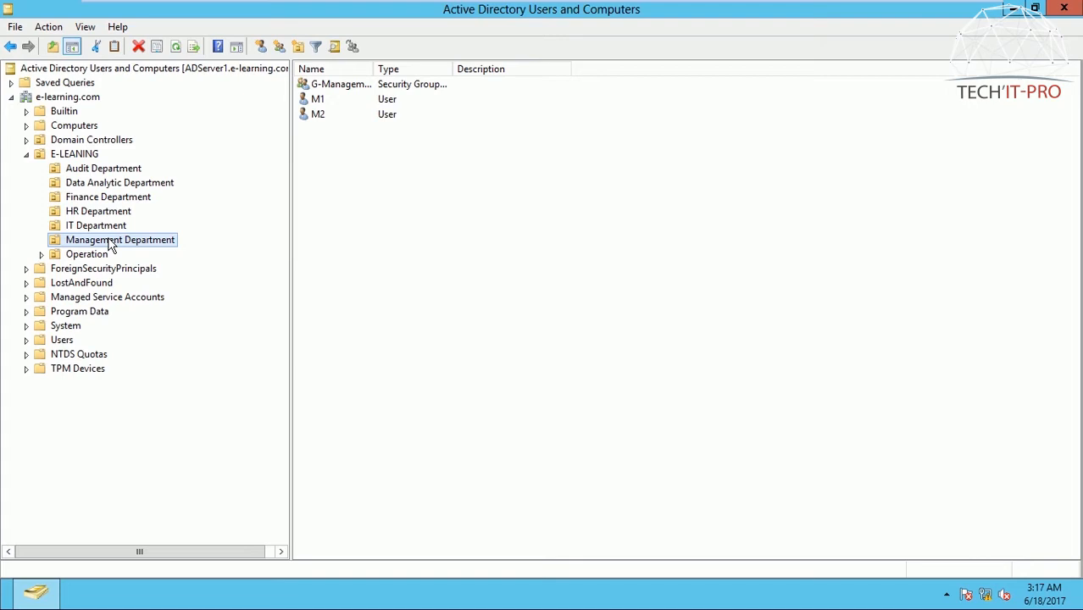
left_click(87, 154)
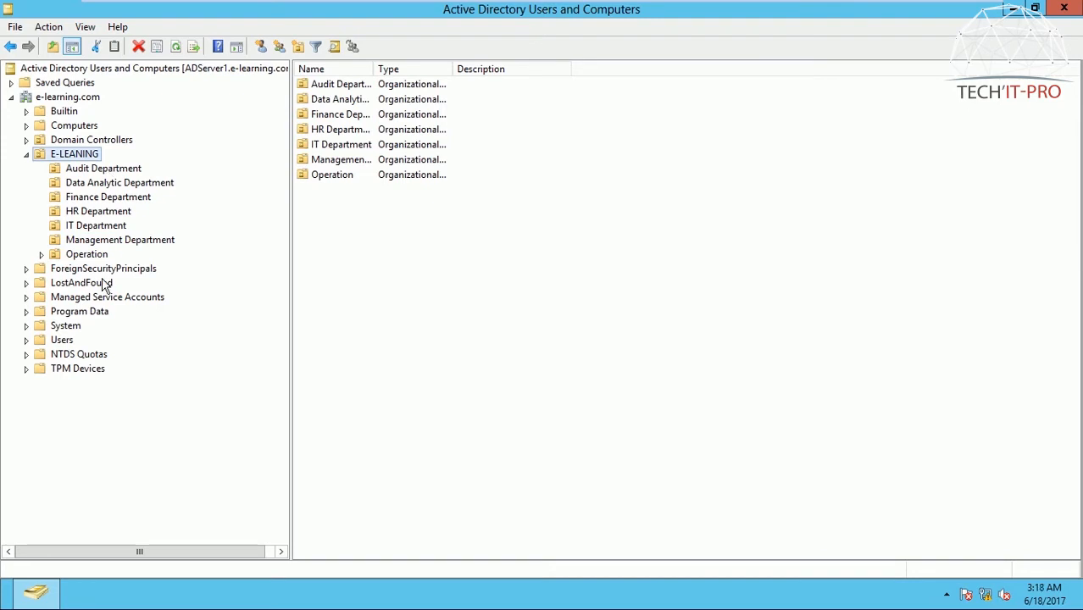
left_click(116, 183)
left_click(115, 198)
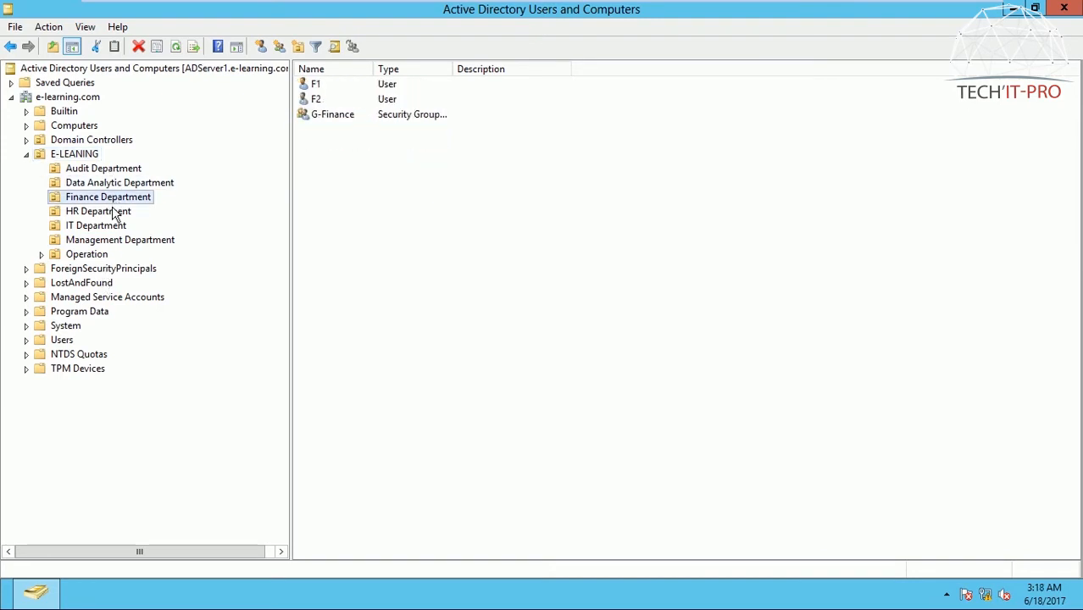
left_click(115, 212)
left_click(116, 225)
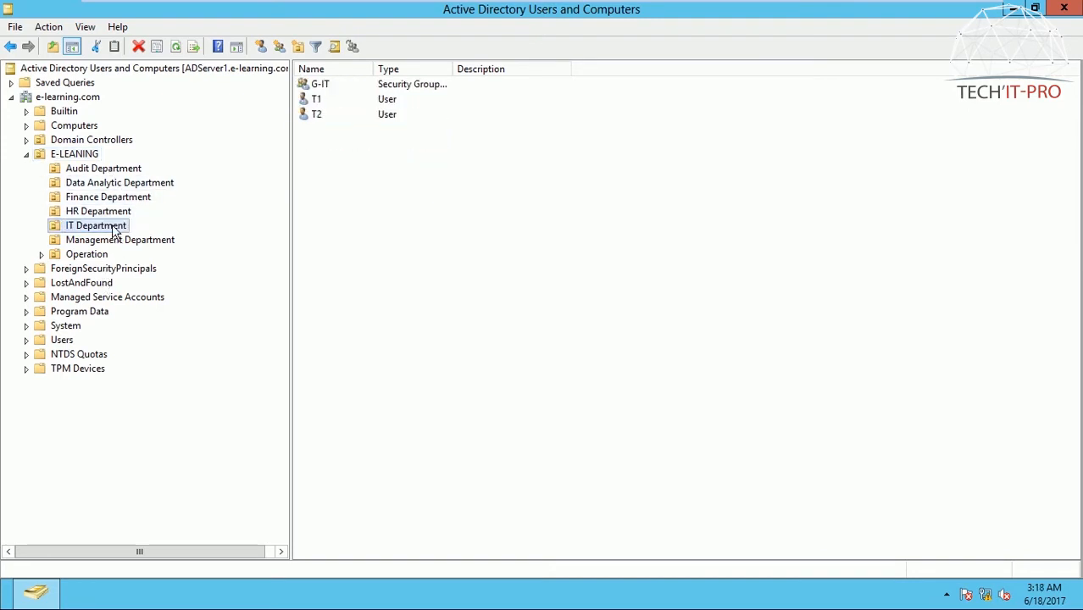
left_click(121, 197)
left_click(128, 183)
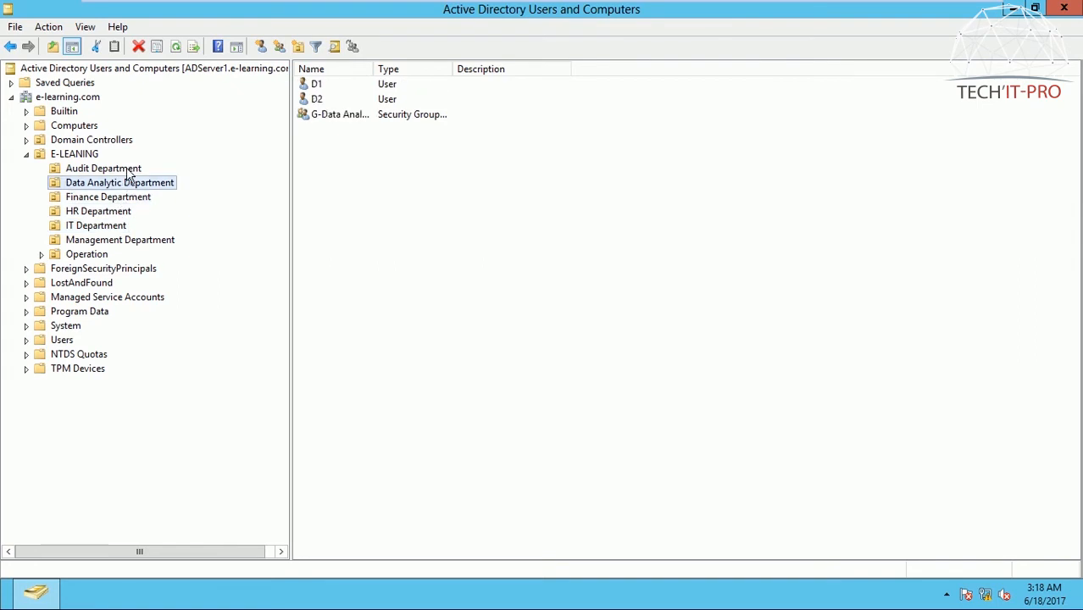
left_click(129, 169)
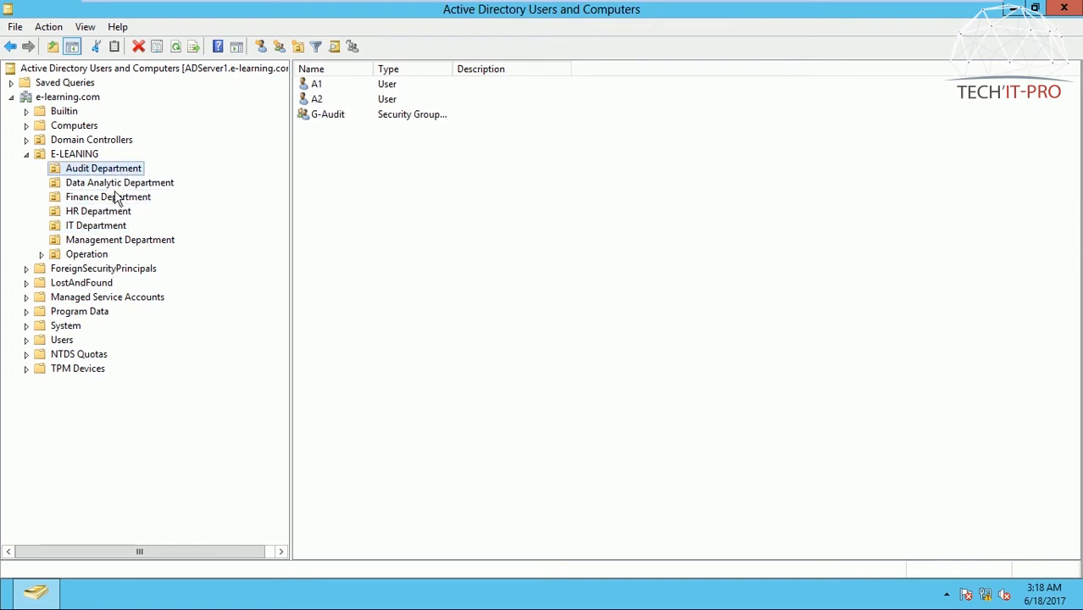
left_click(61, 257)
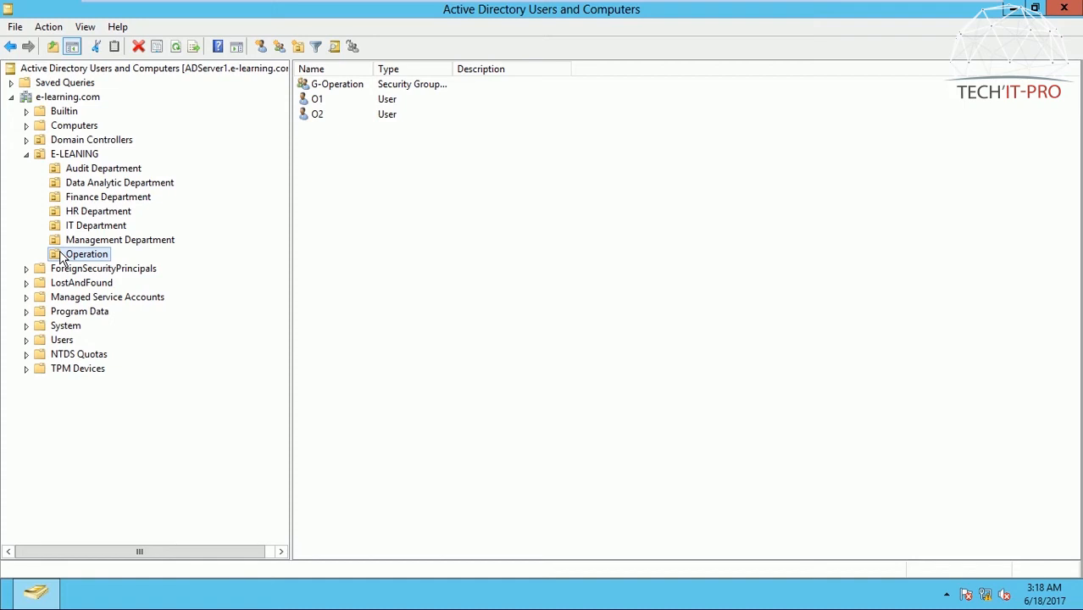
left_click(99, 227)
left_click(127, 197)
left_click(131, 184)
left_click(131, 171)
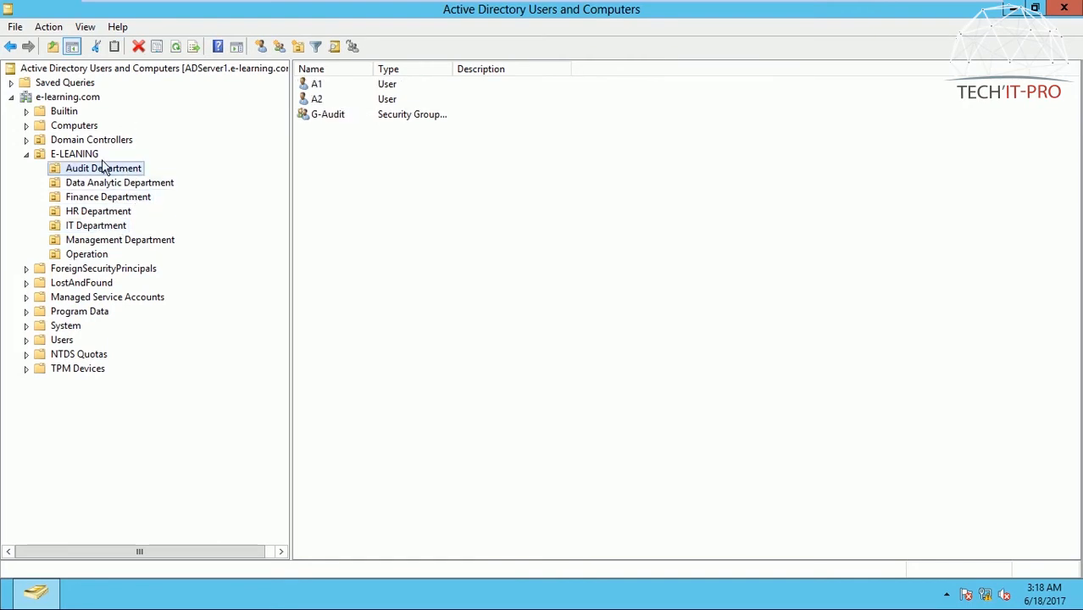
left_click(136, 185)
left_click(134, 197)
left_click(127, 214)
left_click(127, 227)
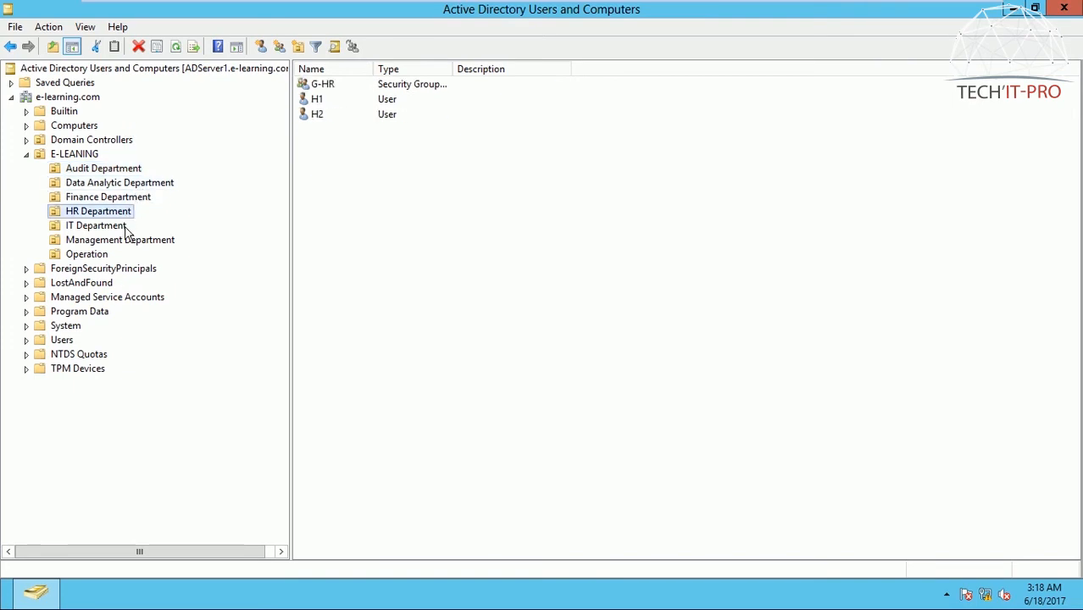
left_click(128, 241)
left_click(96, 258)
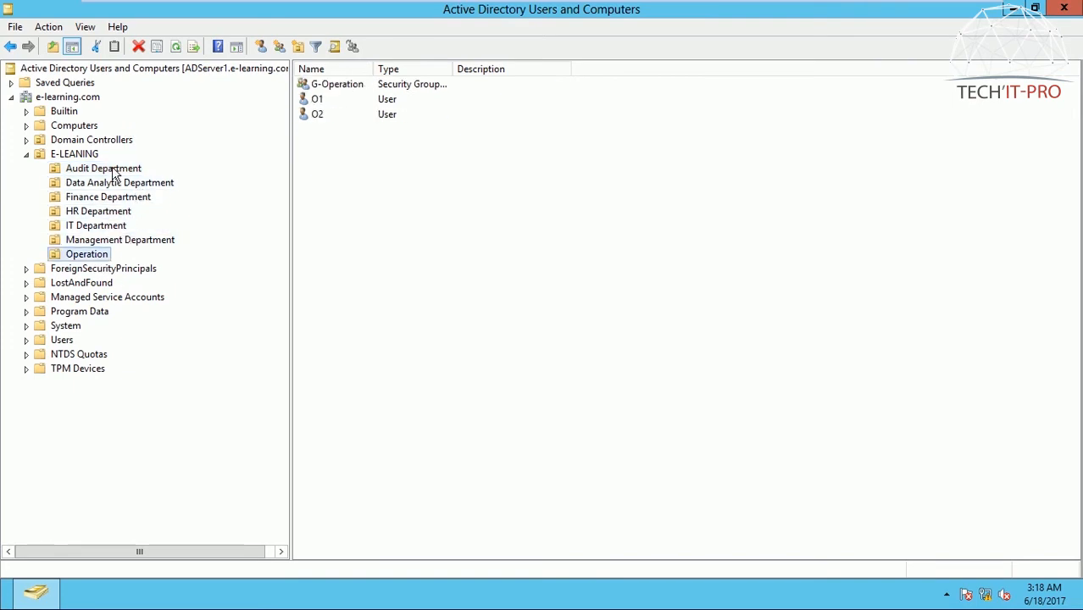
left_click(112, 169)
left_click(119, 183)
left_click(120, 171)
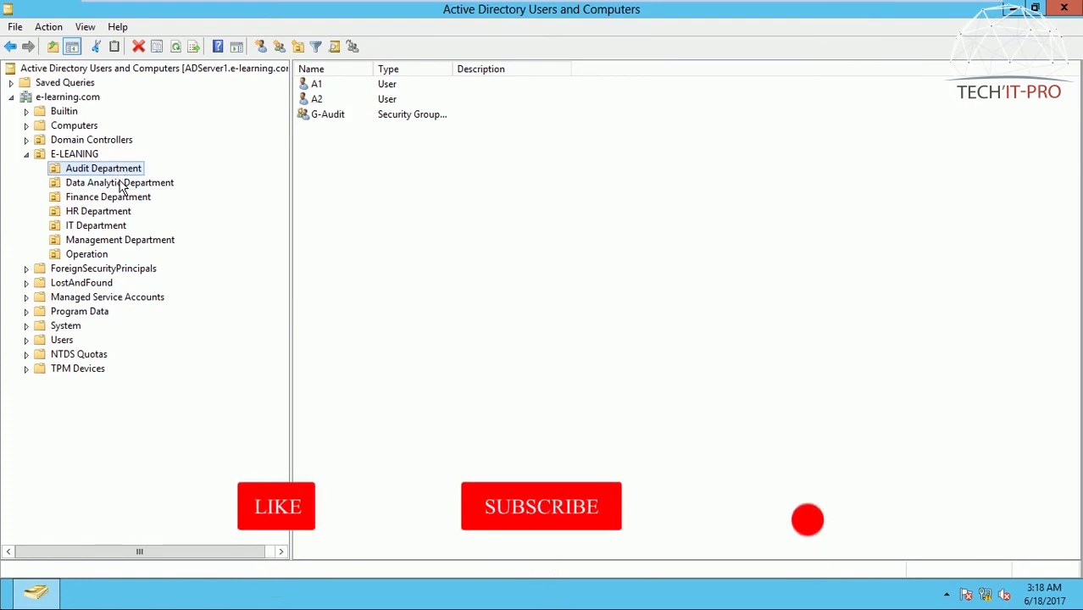
left_click(121, 185)
key("Down")
key("Down")
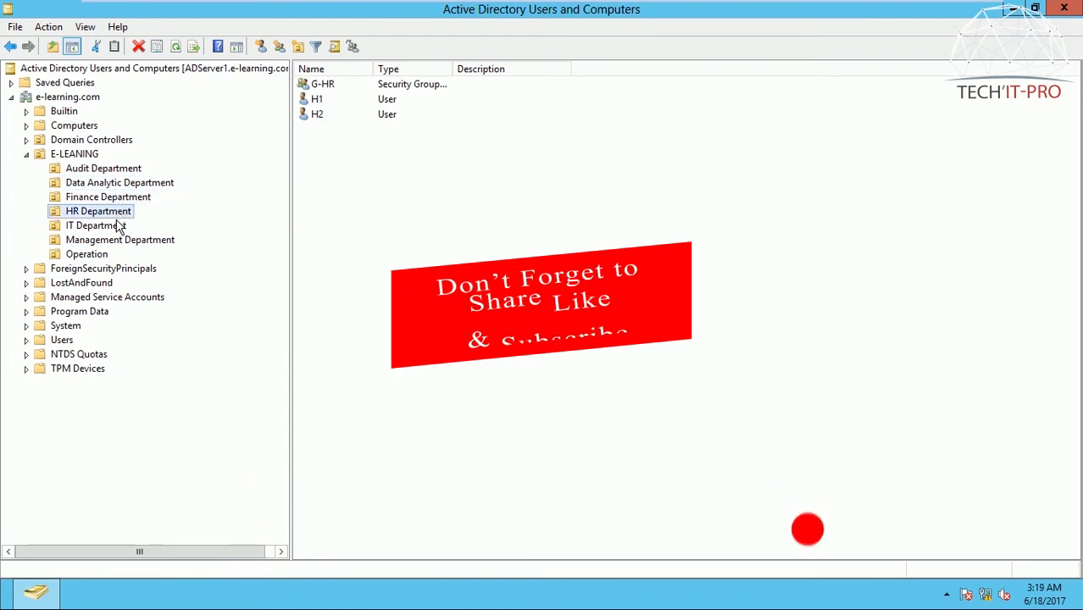
left_click(121, 225)
left_click(123, 240)
left_click(117, 227)
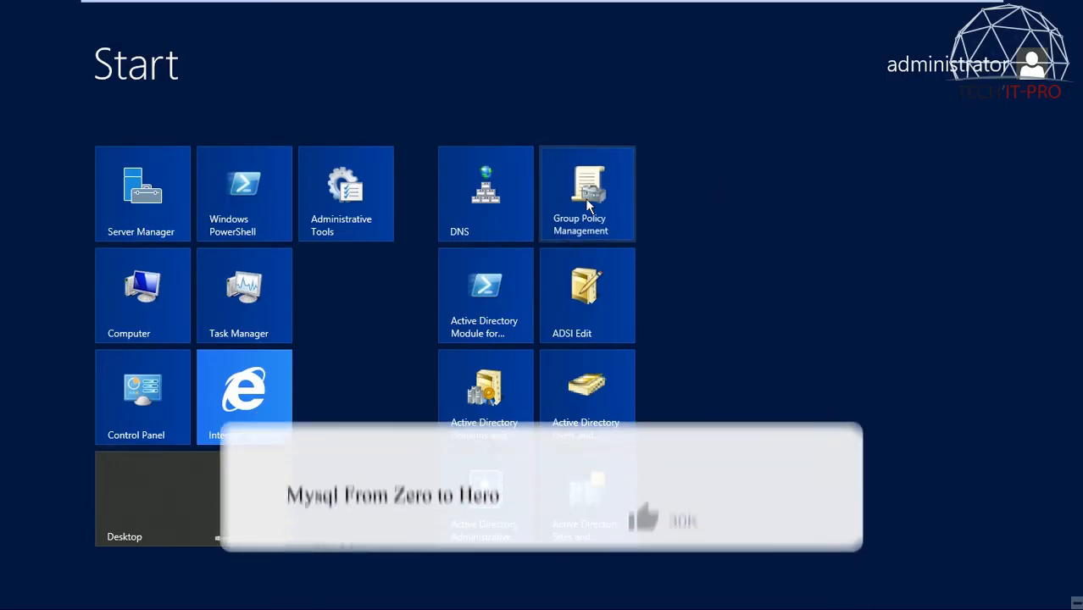
Step: Open the Group Policy Management console and maximize its window
left_click(587, 224)
left_click(702, 314)
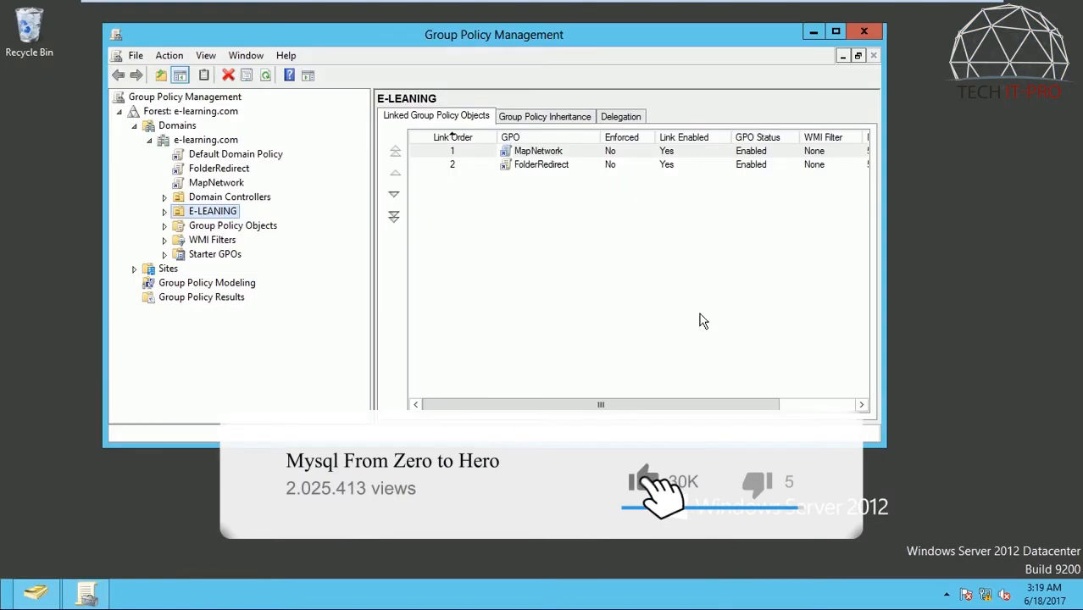
left_click(836, 31)
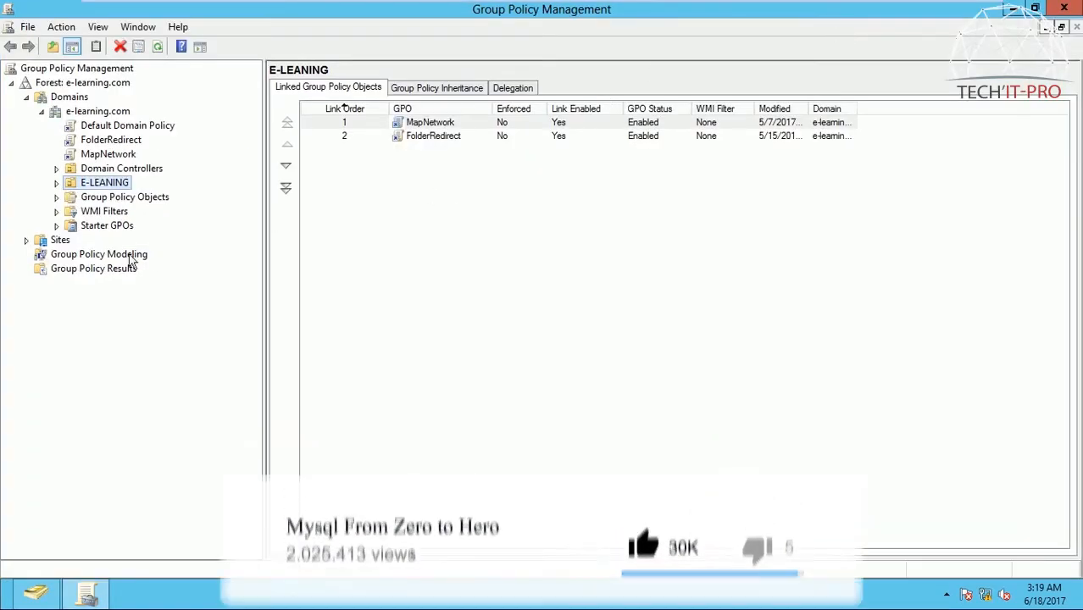
Step: Expand the E-LEANING organizational unit under the e-learning.com domain, leaving Domain Controllers collapsed
left_click(58, 169)
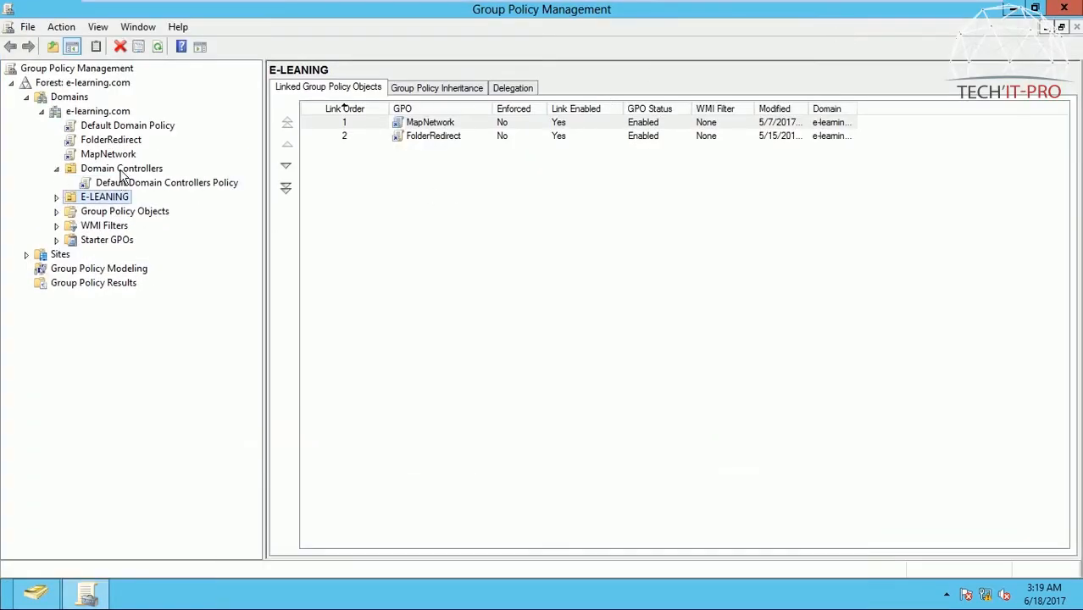
left_click(57, 197)
left_click(57, 197)
left_click(57, 169)
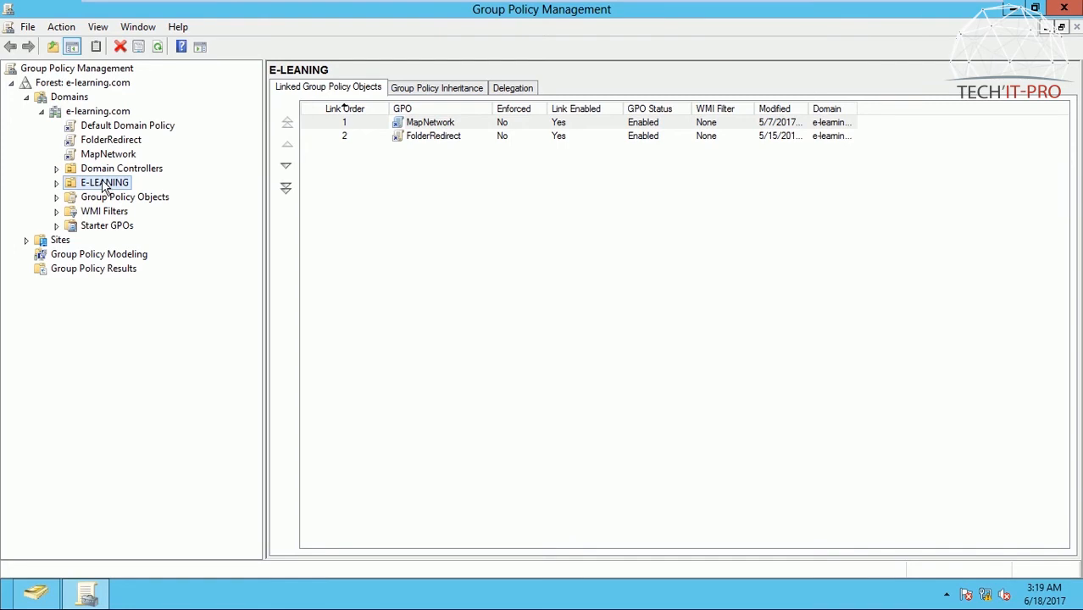
left_click(57, 183)
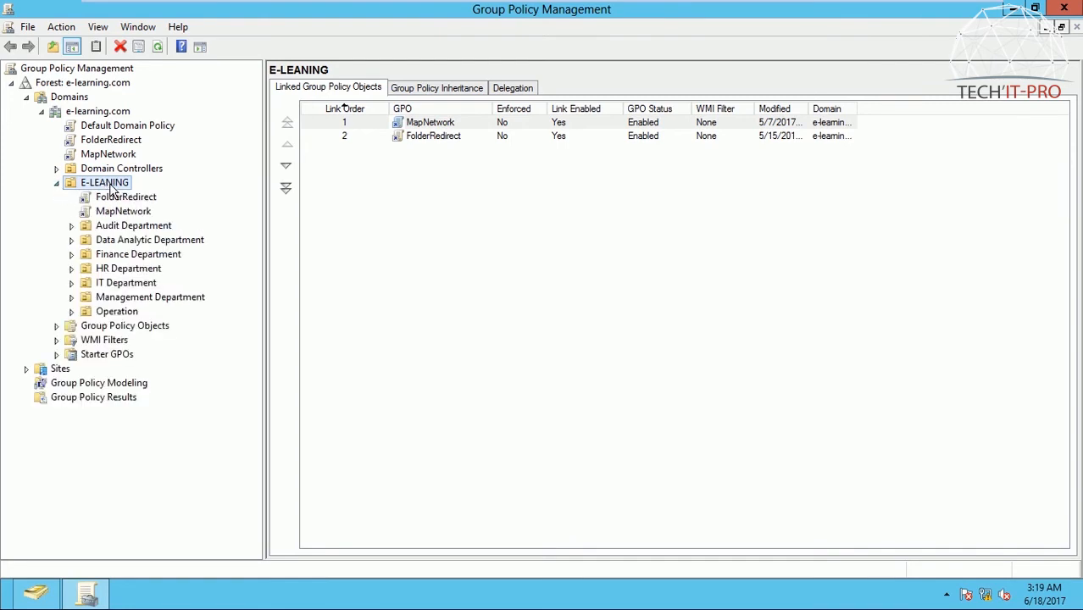
Step: Create a GPO named "Disable USB Flash" linked to the E-LEANING organizational unit, with source starter GPO (none)
right_click(109, 186)
left_click(152, 196)
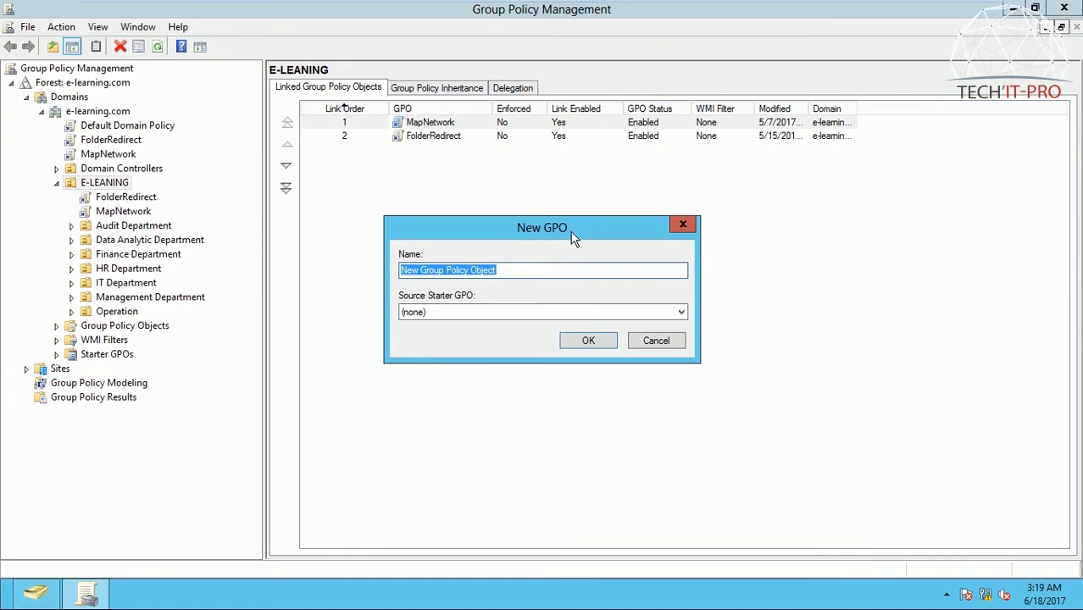
left_click_drag(572, 237, 598, 231)
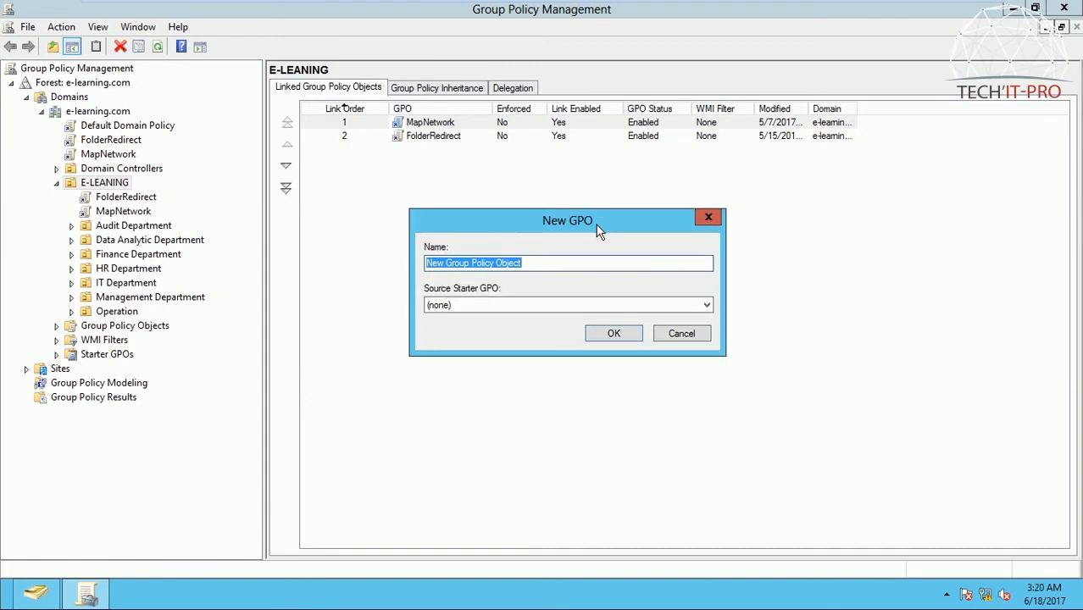
type("V")
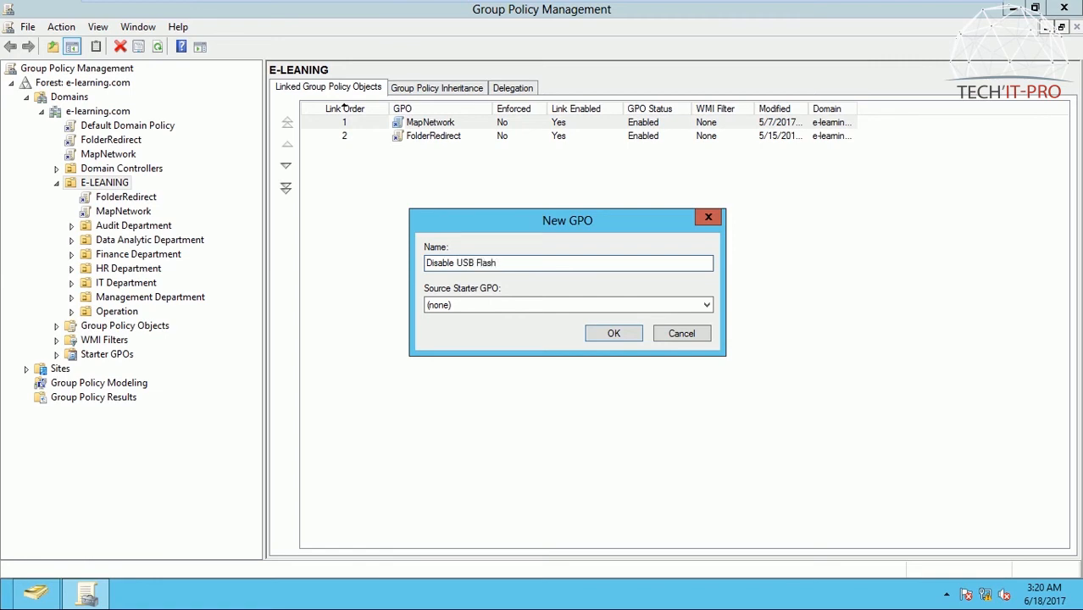
left_click(706, 305)
left_click(706, 305)
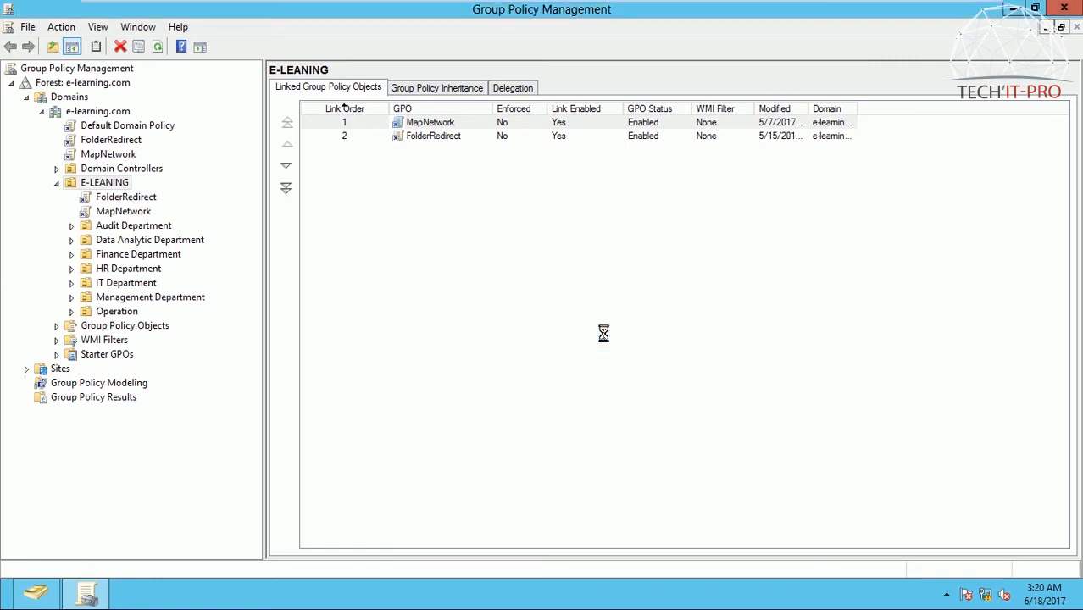
Step: Set the Disable USB Flash policy link under E-LEANING to Enforced
left_click(161, 198)
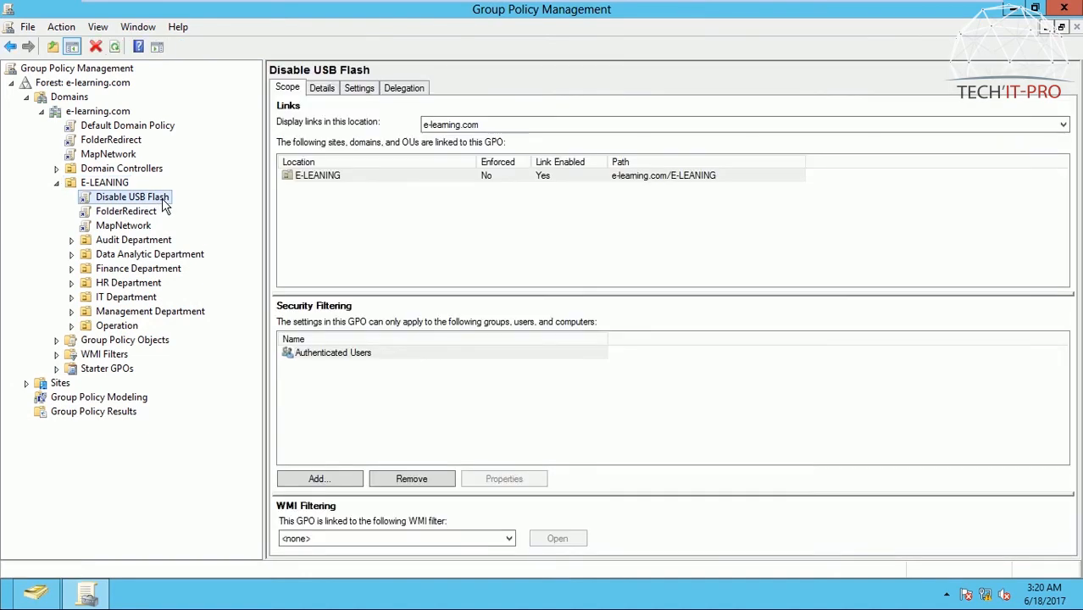
right_click(162, 198)
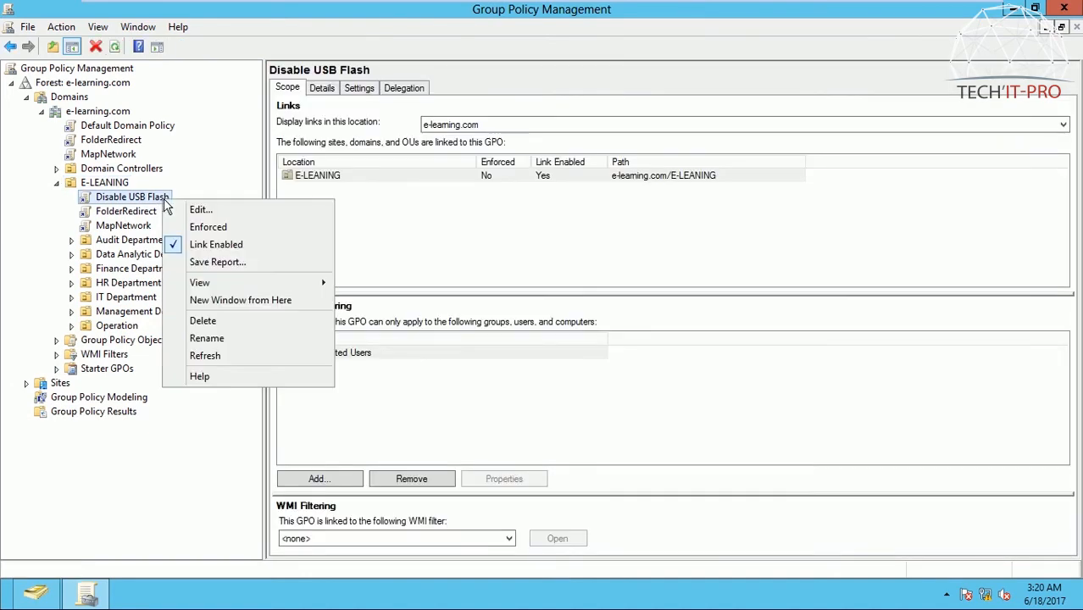
left_click(181, 227)
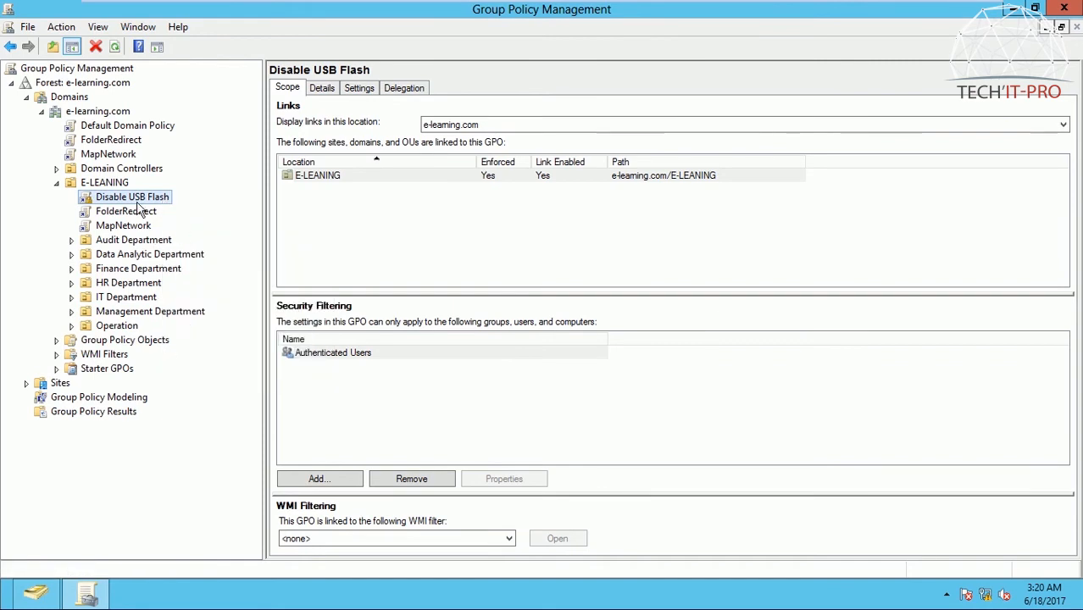
Step: Open the Disable USB Flash policy for editing in the Group Policy Management Editor
right_click(143, 201)
left_click(161, 210)
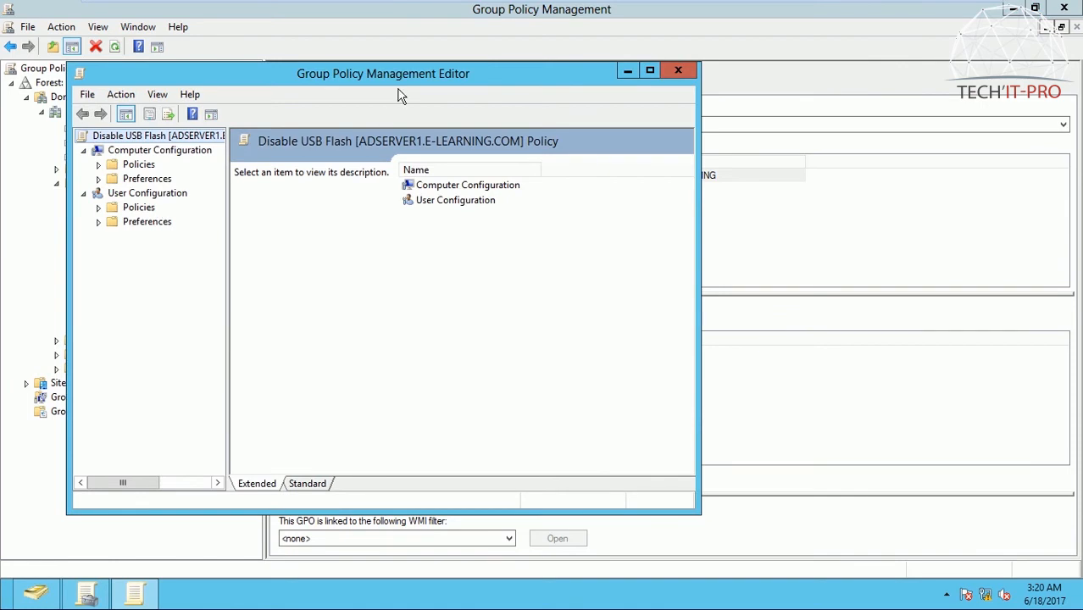
left_click_drag(411, 77, 465, 75)
Step: Show the Removable Storage Access settings of the user policies, inside System under Administrative Templates
left_click(221, 195)
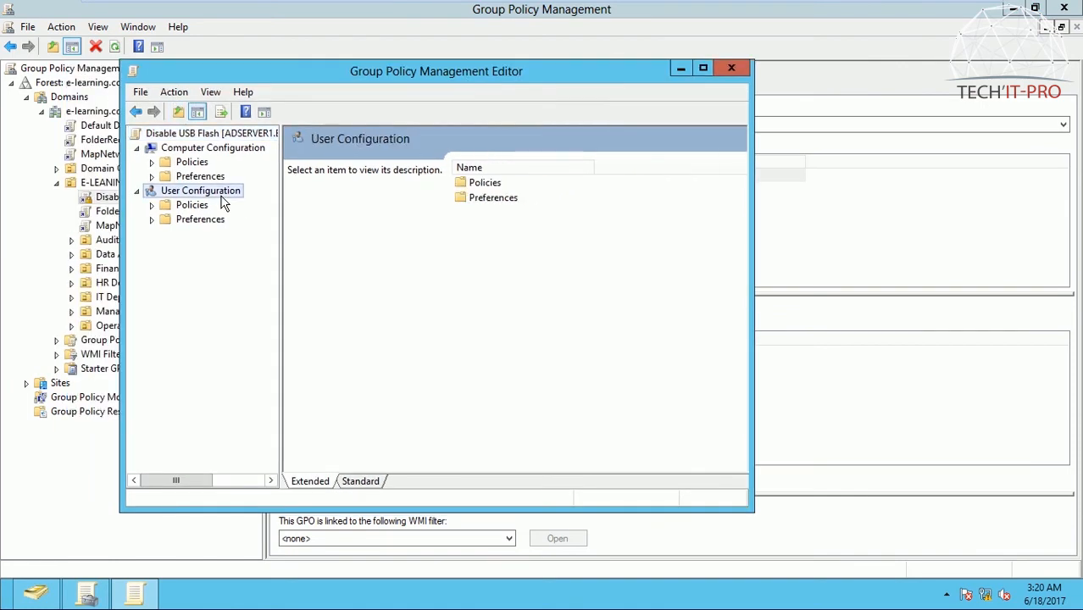
left_click(196, 205)
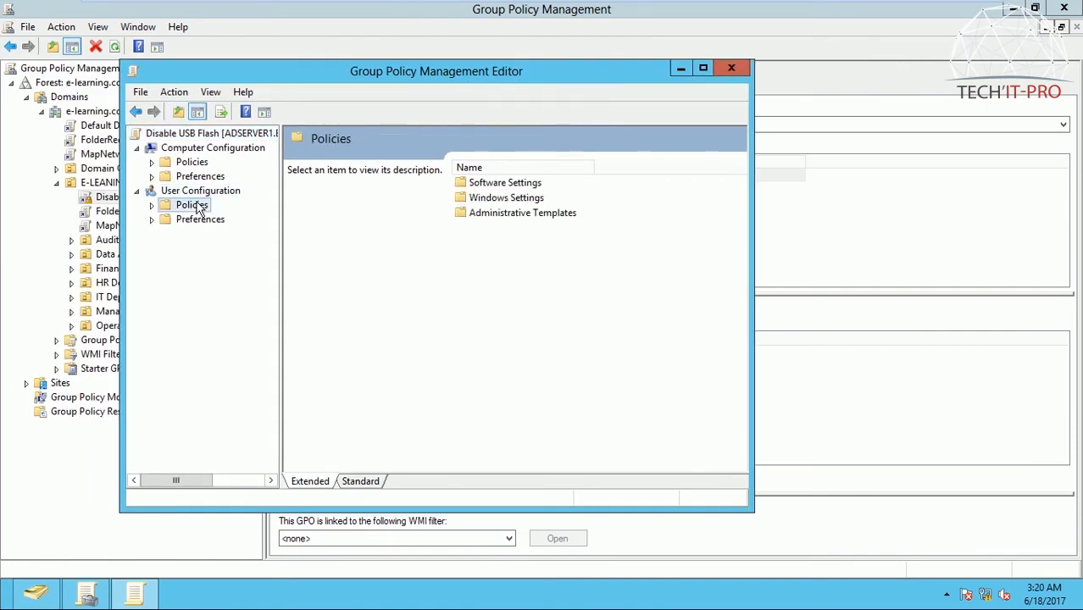
double_click(522, 215)
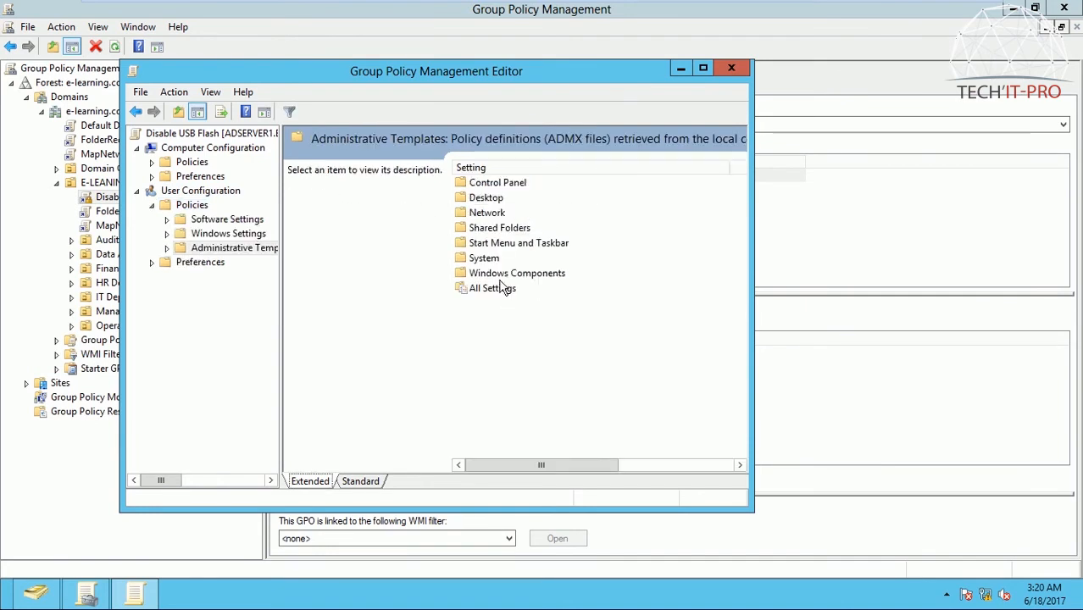
double_click(484, 258)
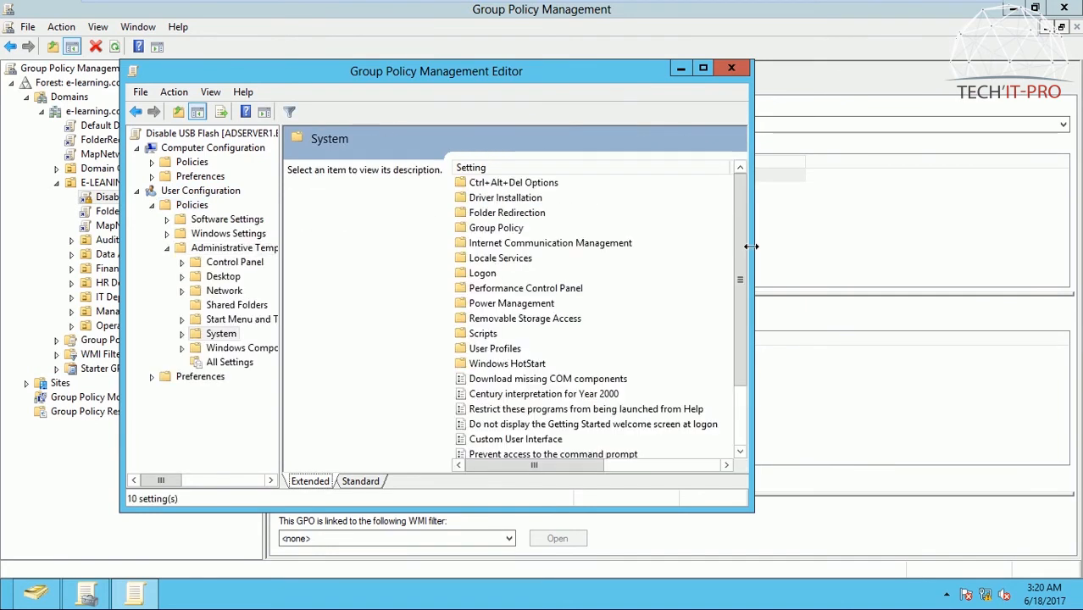
left_click_drag(753, 246, 912, 241)
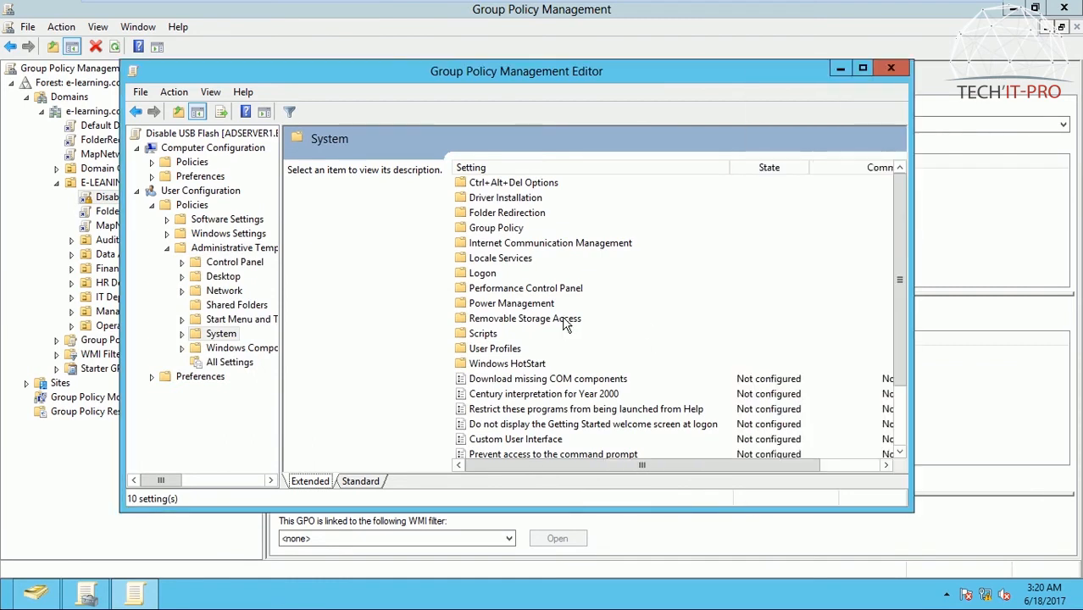
left_click(555, 322)
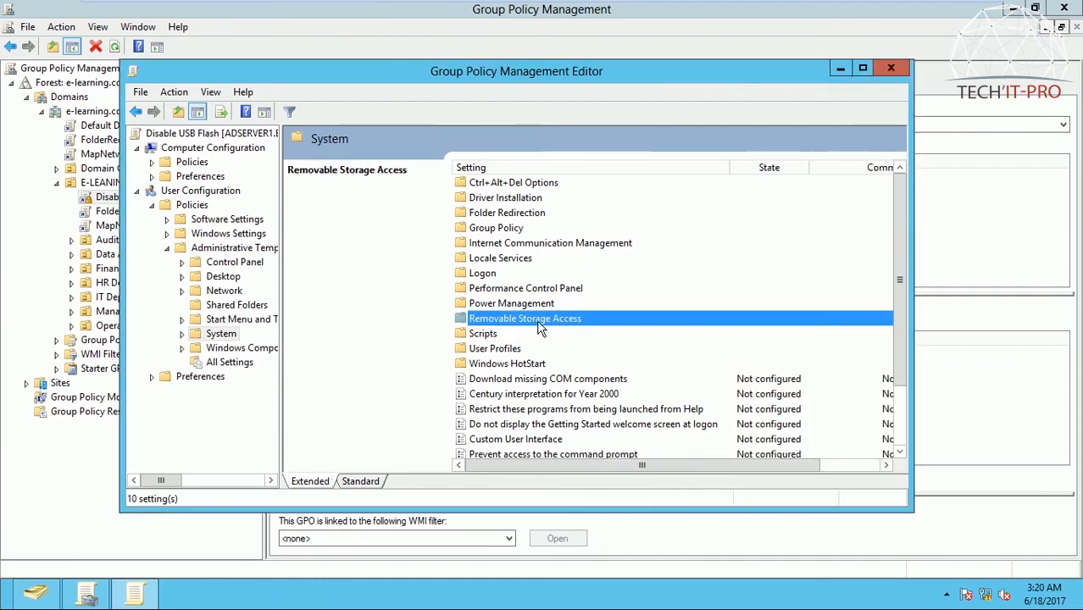
double_click(539, 322)
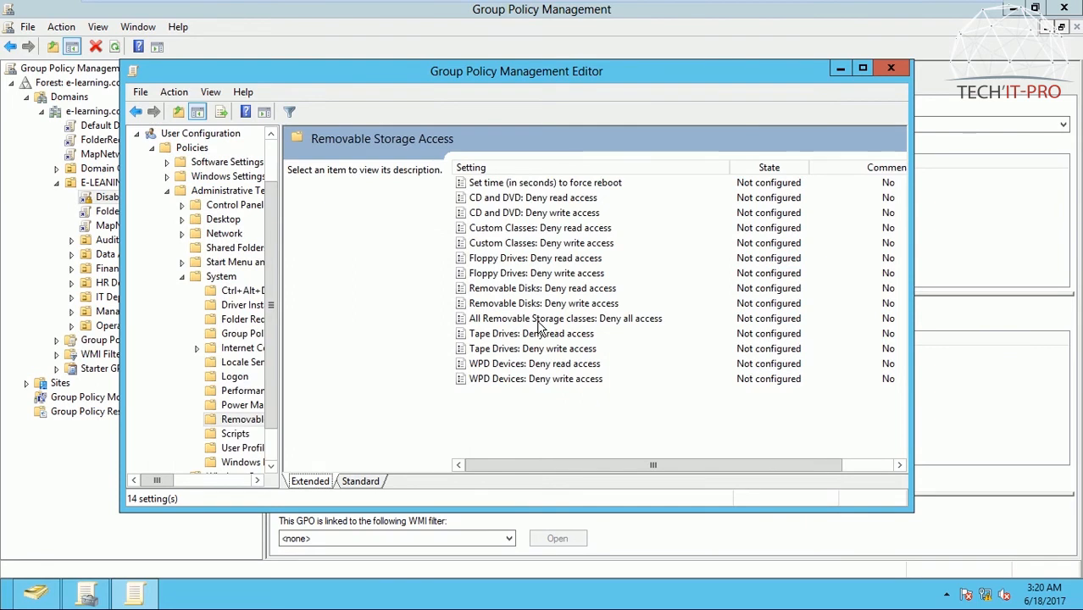
left_click(504, 320)
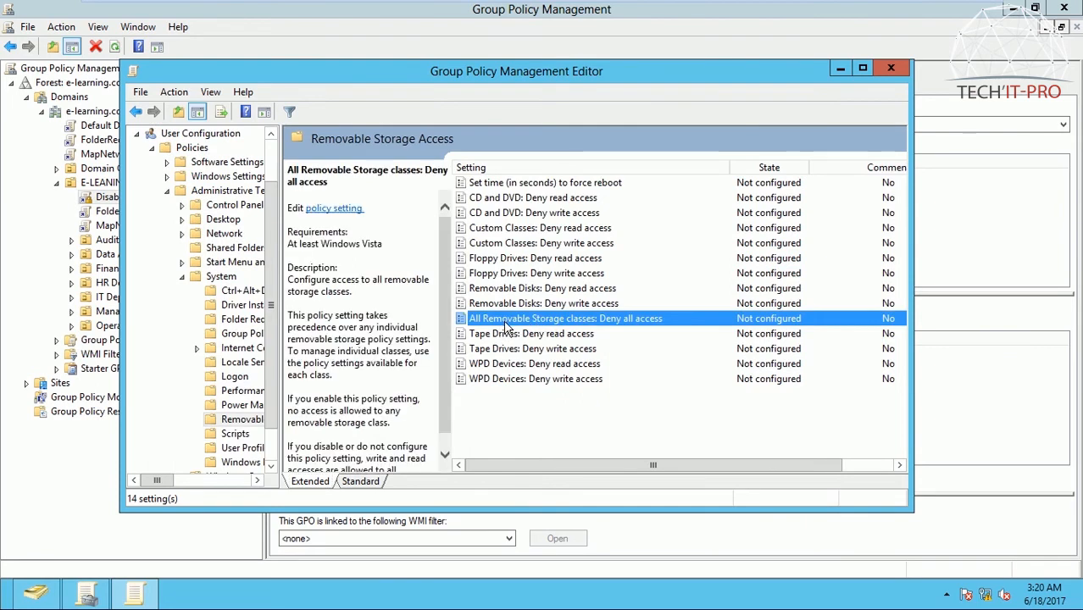
double_click(637, 326)
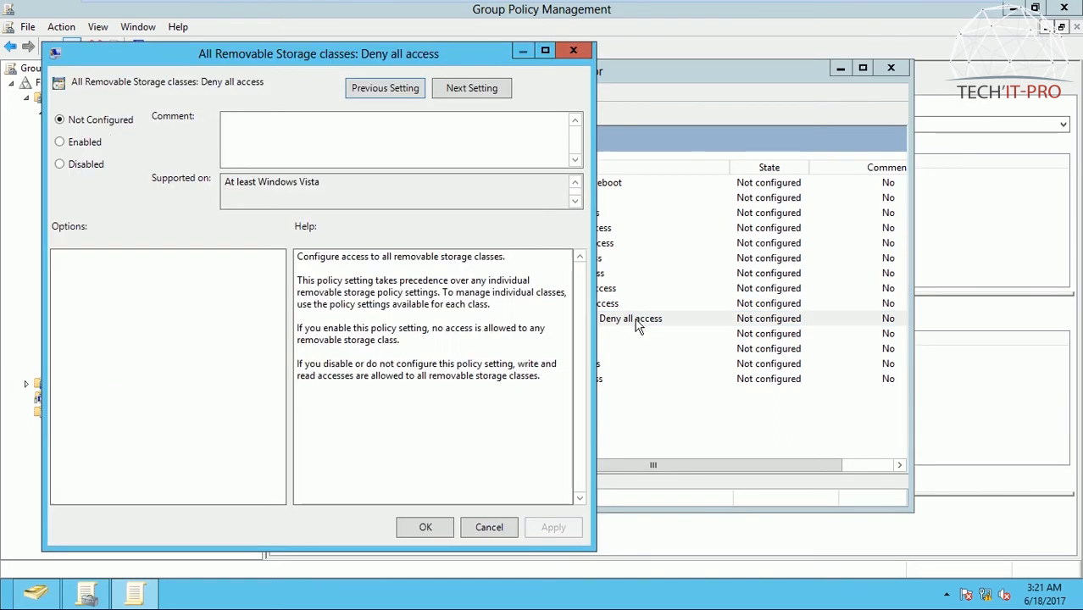
left_click(83, 144)
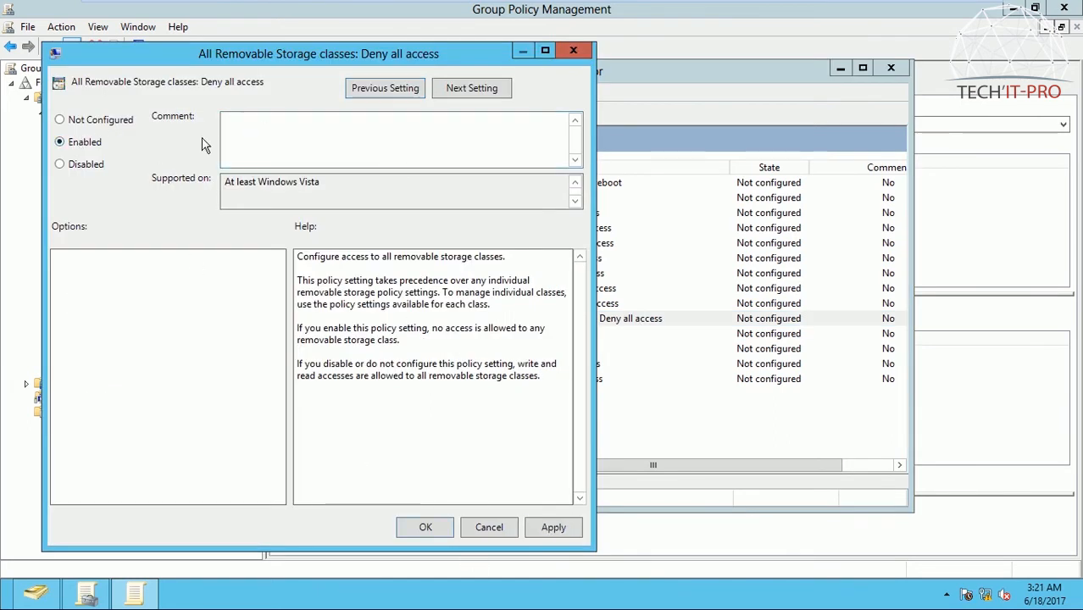
left_click(575, 51)
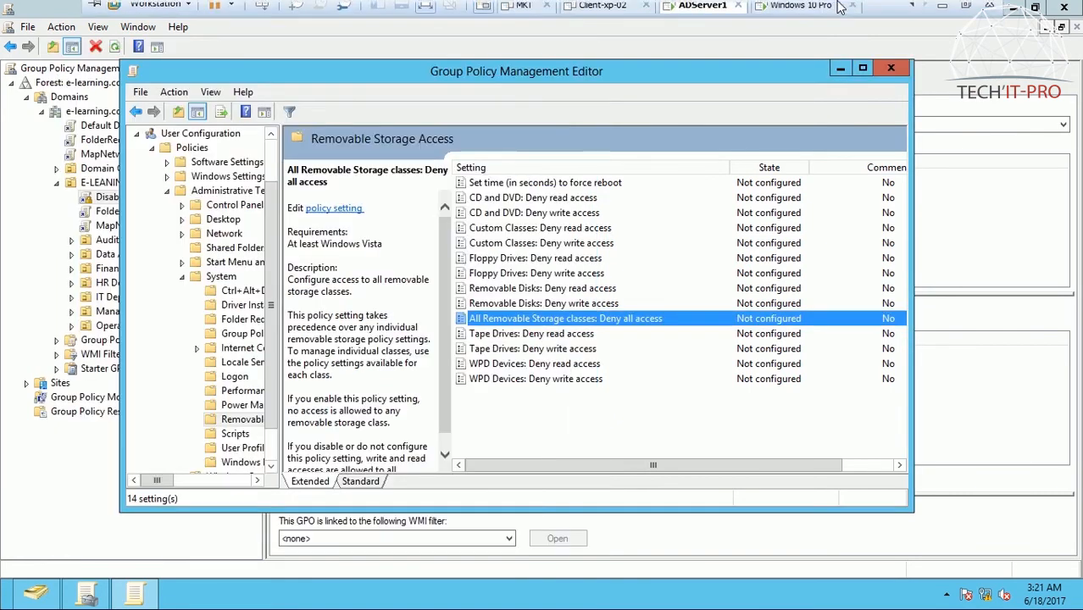
Step: Switch to the Windows 10 Pro virtual machine and sign in to the listed E-LEARNING domain account with its password
left_click(809, 12)
left_click(650, 215)
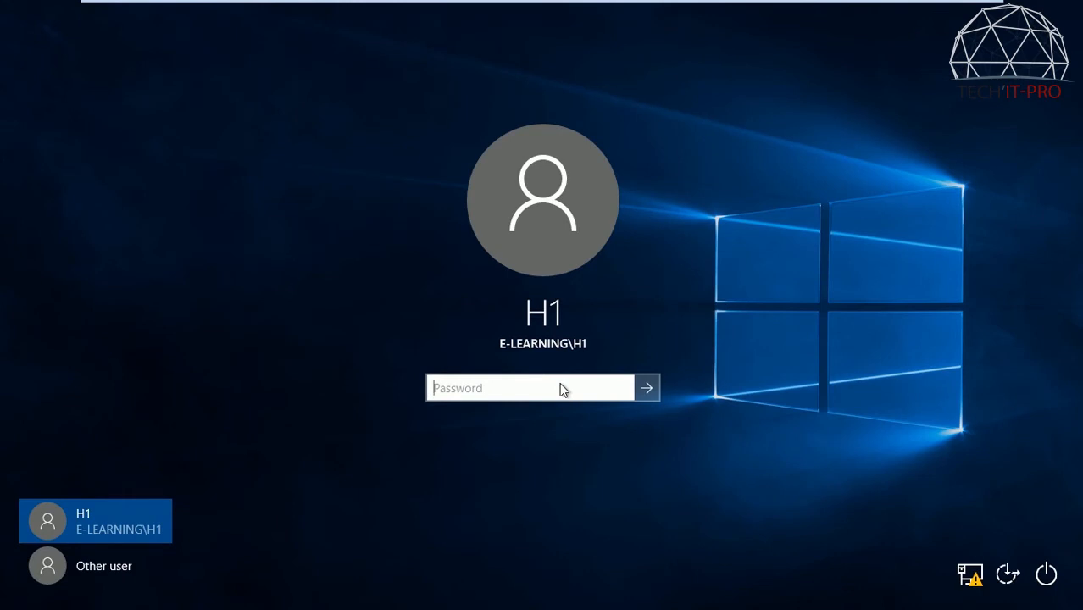
type("Password1")
key("BackSpace")
key("BackSpace")
key("BackSpace")
key("BackSpace")
key("BackSpace")
key("BackSpace")
key("BackSpace")
key("BackSpace")
key("BackSpace")
type("P")
key("BackSpace")
type("P")
key("Return")
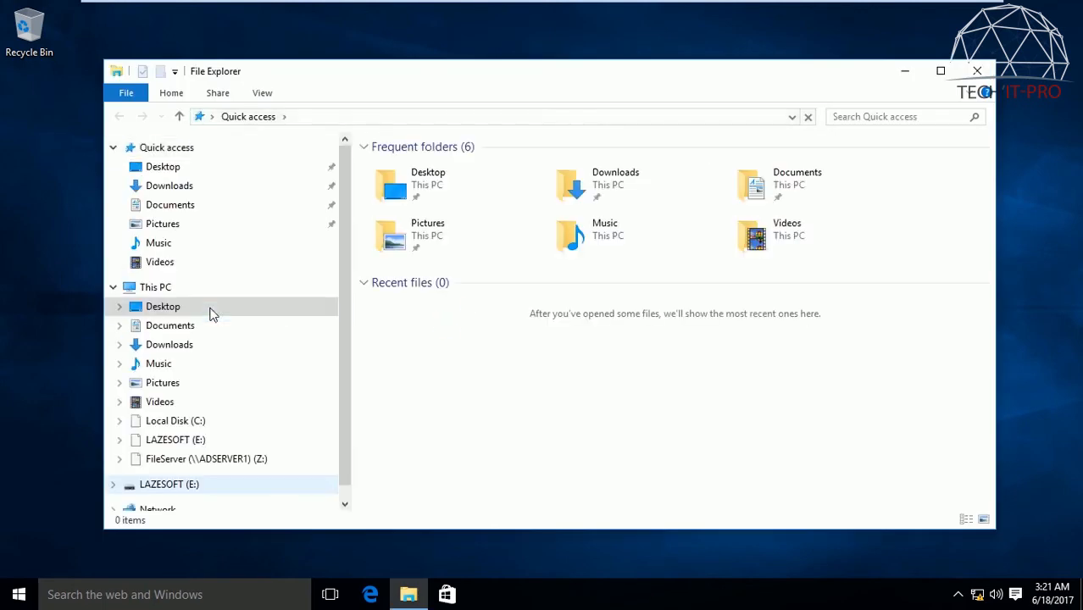
Step: Check access to the LAZESOFT (E:) USB drive in File Explorer, comparing it with Downloads and the FileServer (Z:) share
left_click(211, 309)
left_click(177, 440)
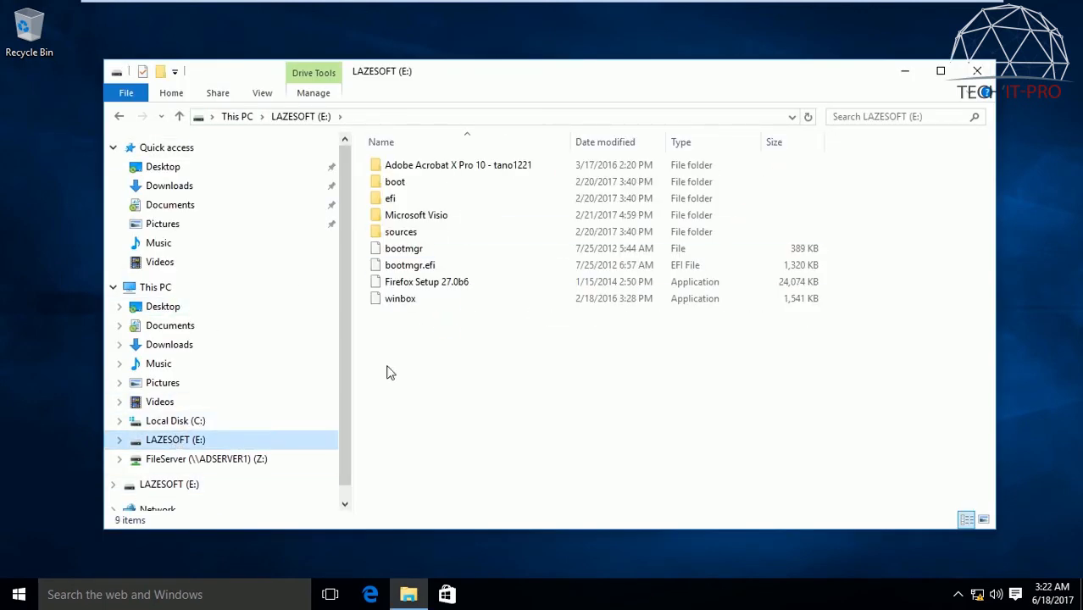
right_click(453, 356)
left_click(492, 417)
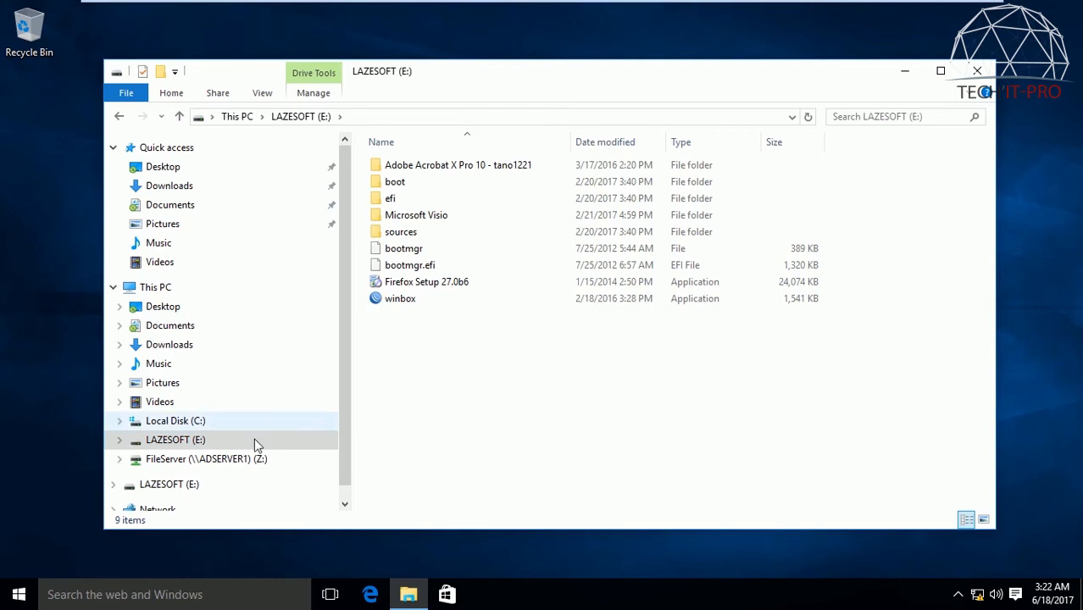
left_click(215, 343)
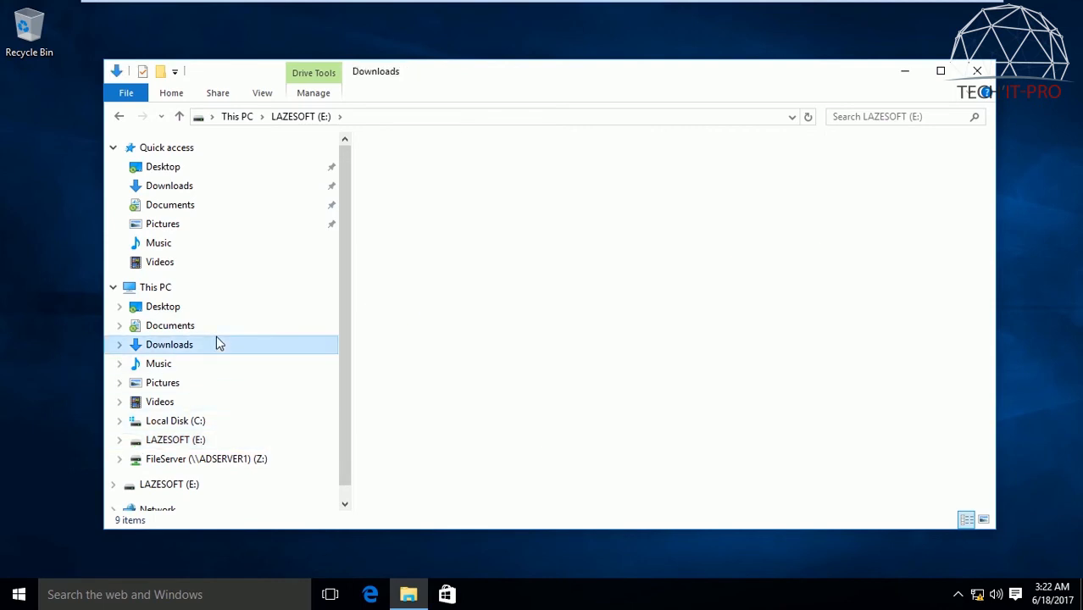
left_click(193, 444)
left_click(188, 487)
left_click(229, 458)
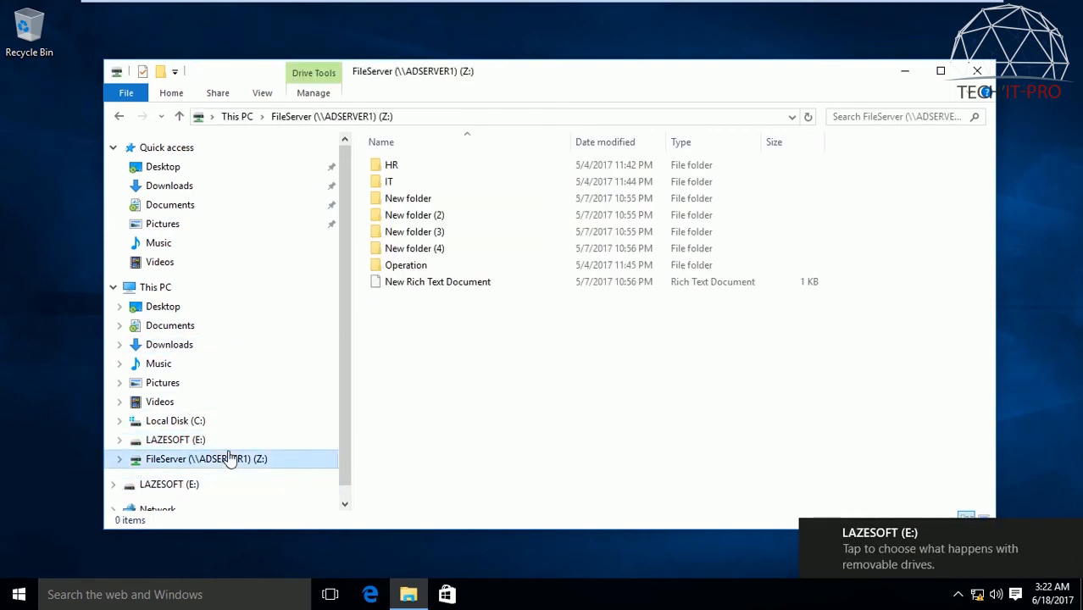
left_click(188, 437)
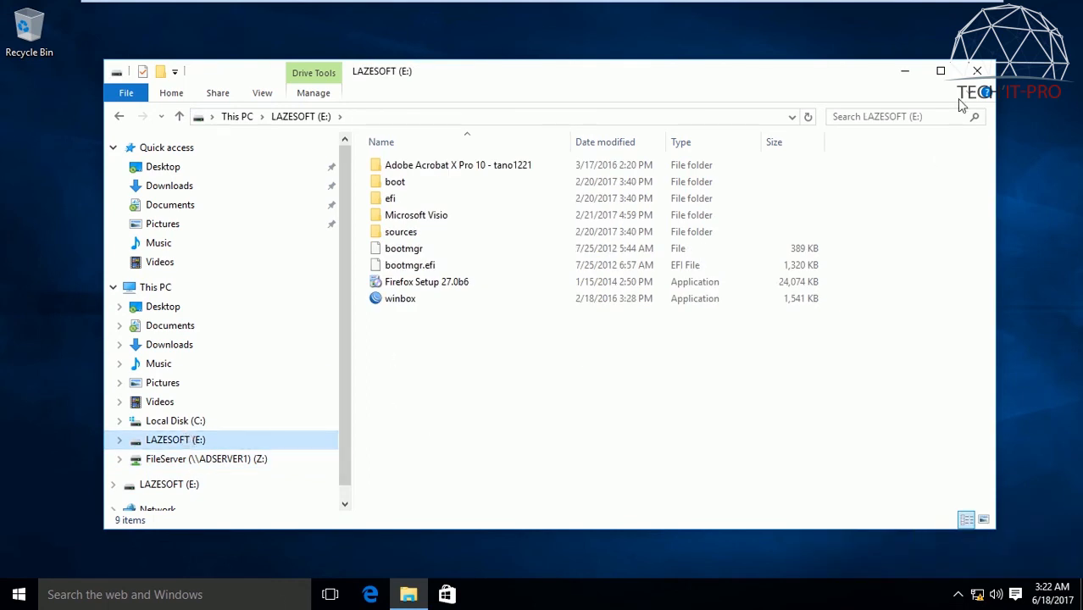
Step: Close File Explorer, refresh the desktop and check the drives listed in a new File Explorer window
left_click(978, 70)
right_click(450, 282)
left_click(473, 323)
right_click(473, 323)
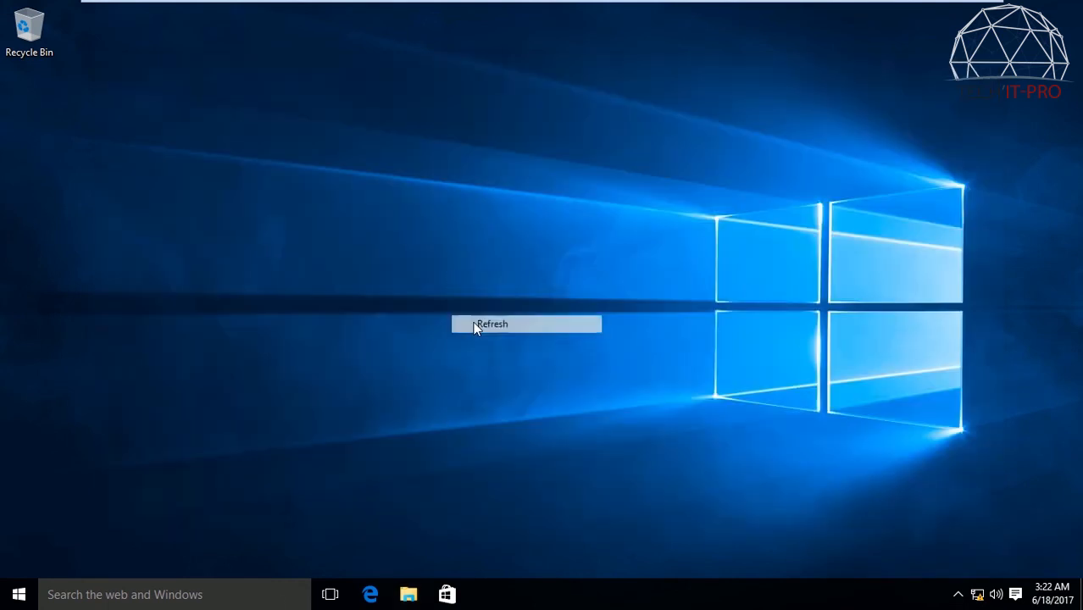
left_click(509, 372)
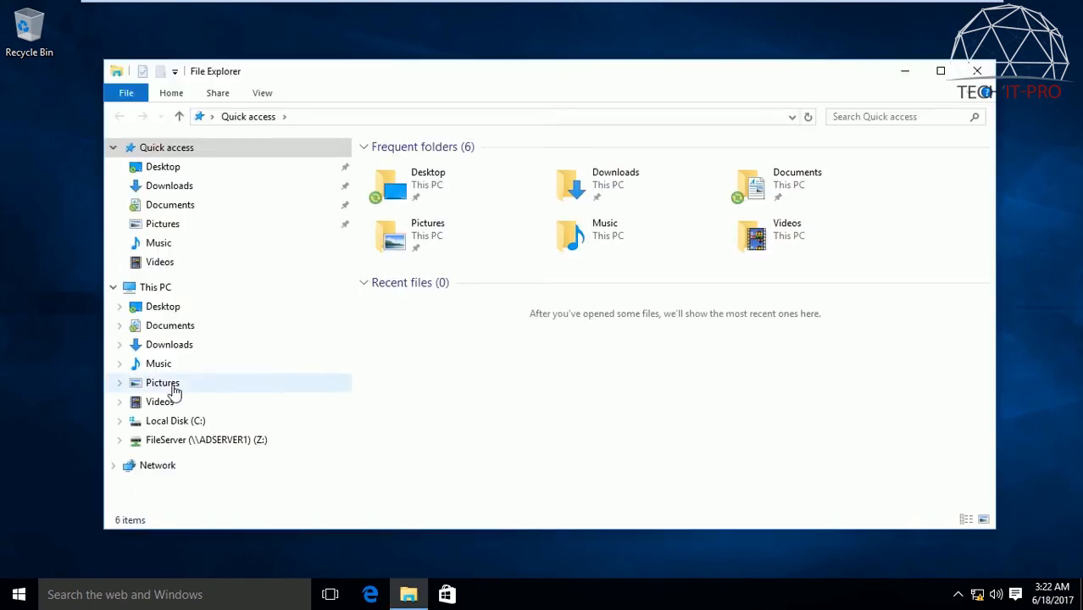
left_click(975, 70)
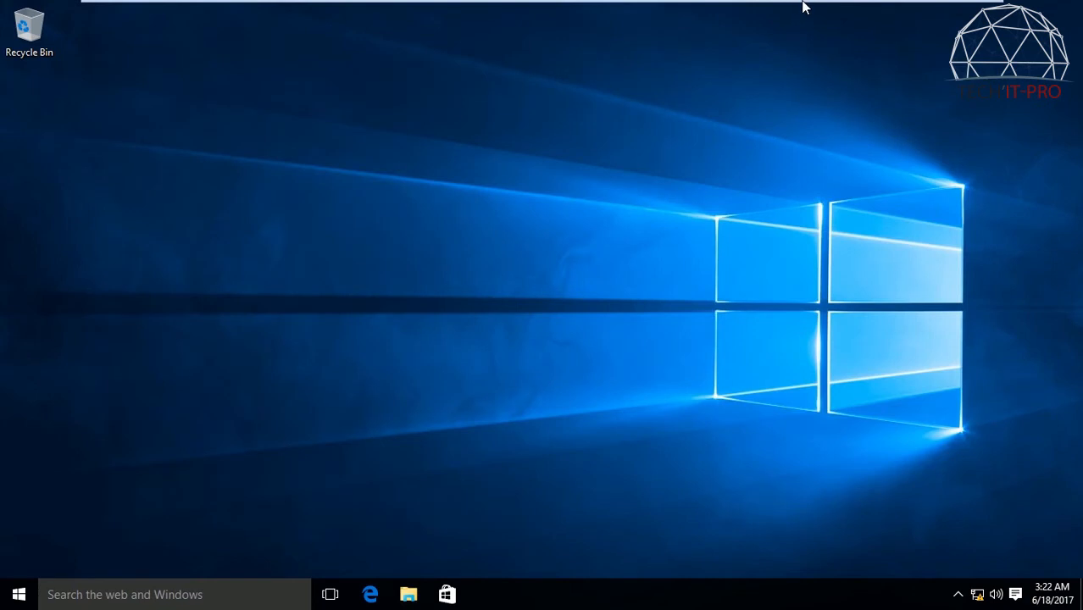
Step: Switch back to the ADServer1 virtual machine and reopen the Disable USB Flash policy for editing
mouse_move(797, 0)
left_click(702, 12)
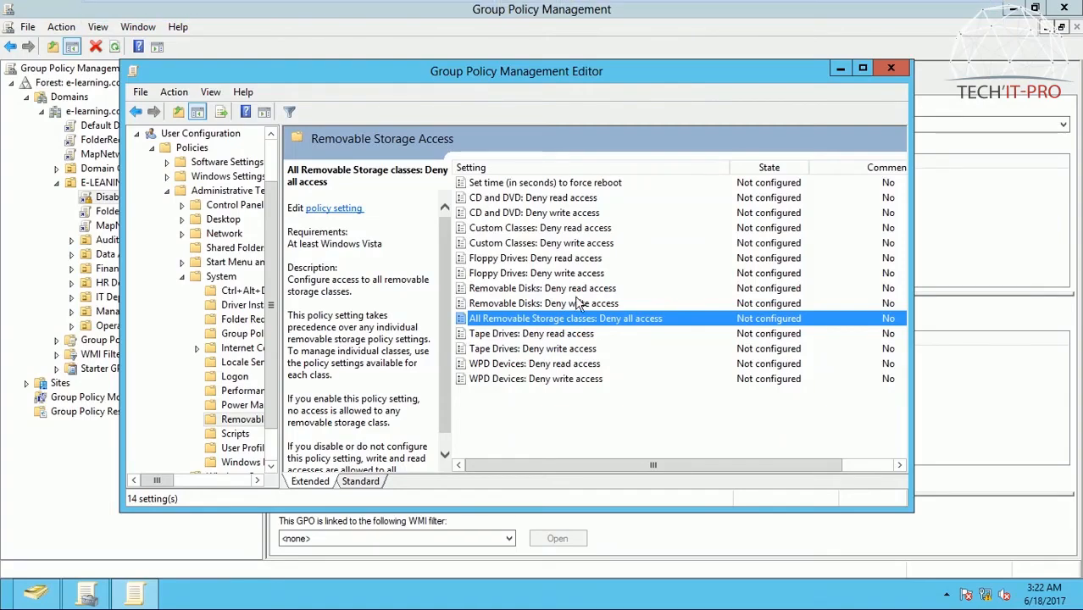
left_click(894, 68)
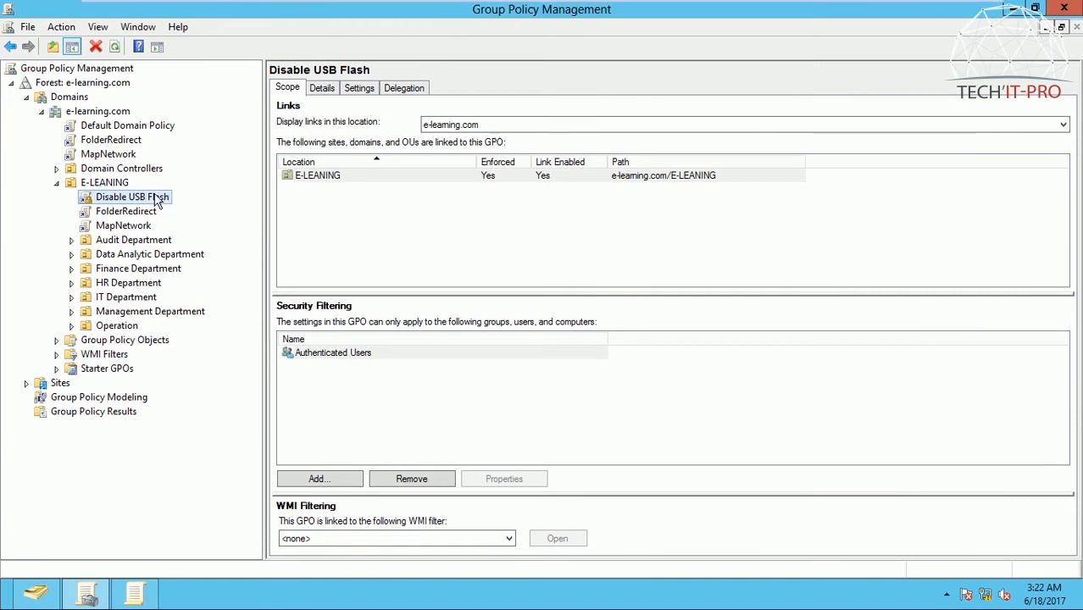
right_click(154, 197)
left_click(192, 205)
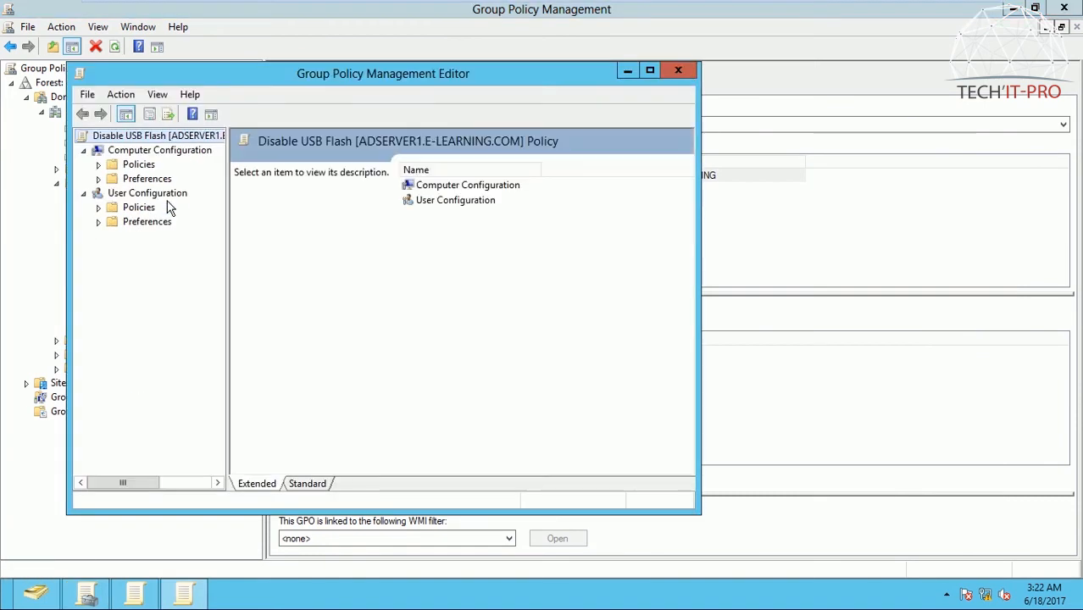
Step: Browse the user policies' Administrative Templates to System > Removable Storage Access and widen the editor window to show the State column
left_click(140, 195)
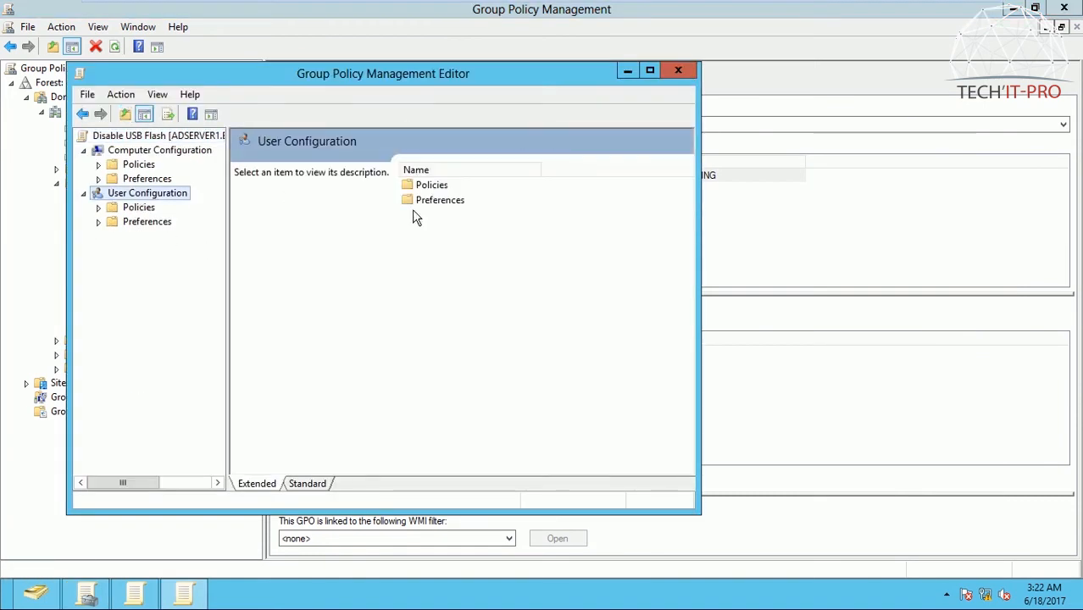
left_click(135, 207)
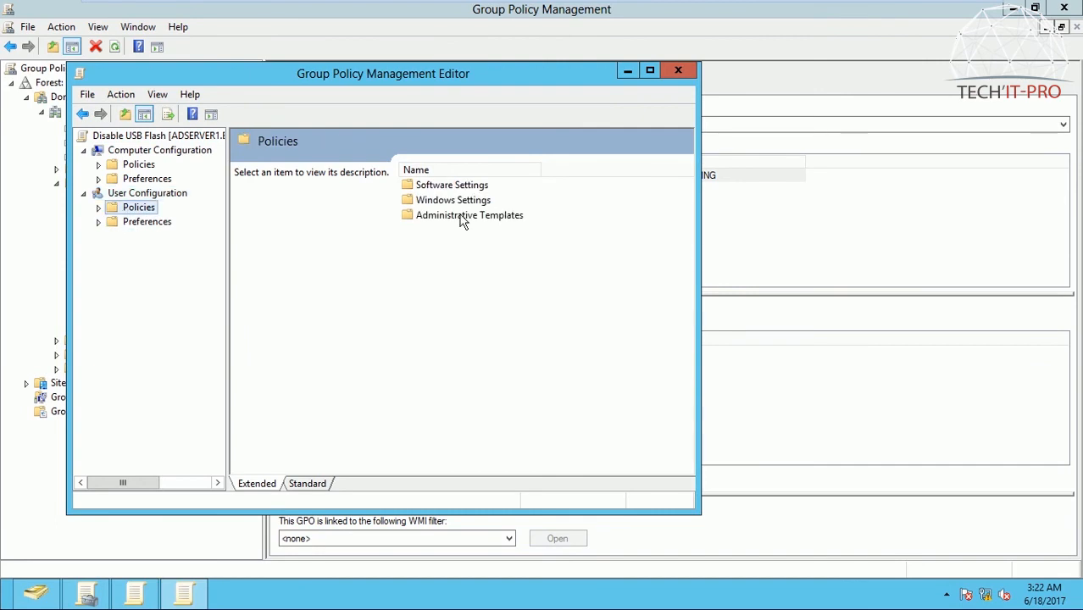
double_click(463, 217)
left_click(437, 264)
double_click(437, 266)
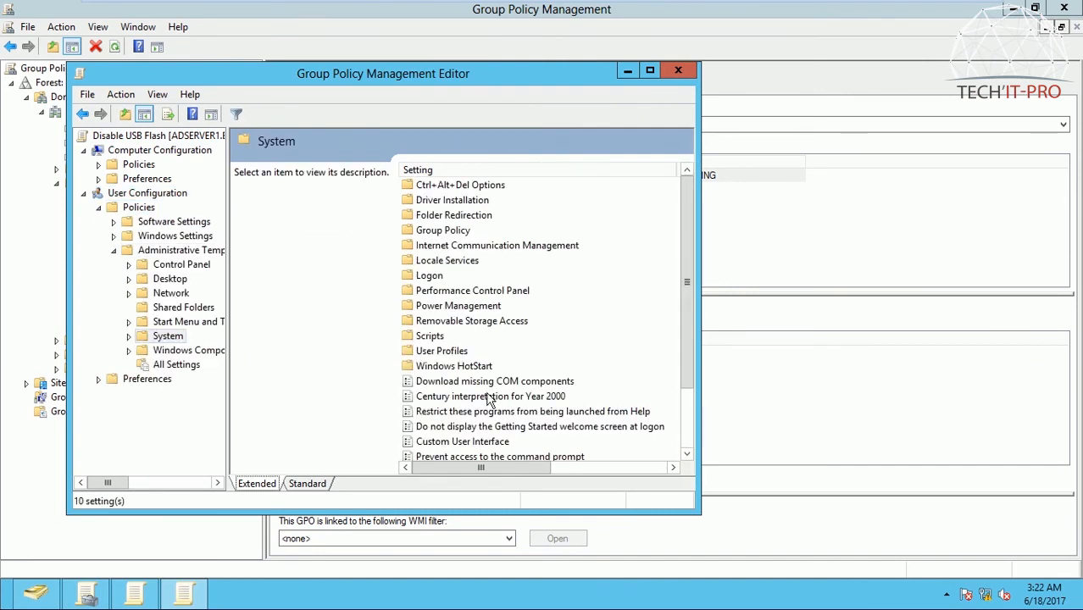
double_click(490, 326)
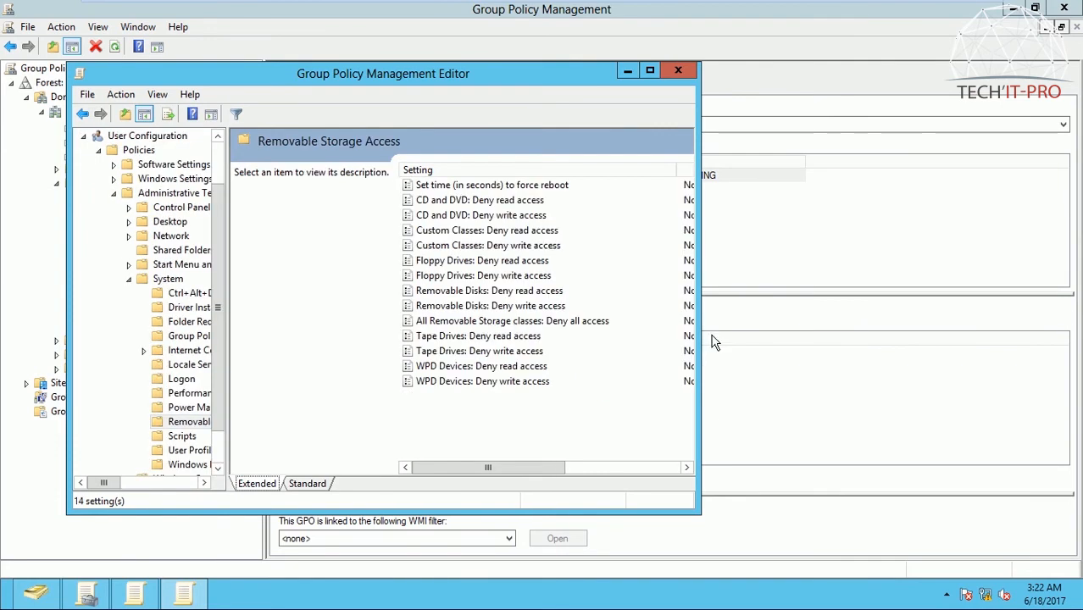
left_click_drag(698, 329, 961, 395)
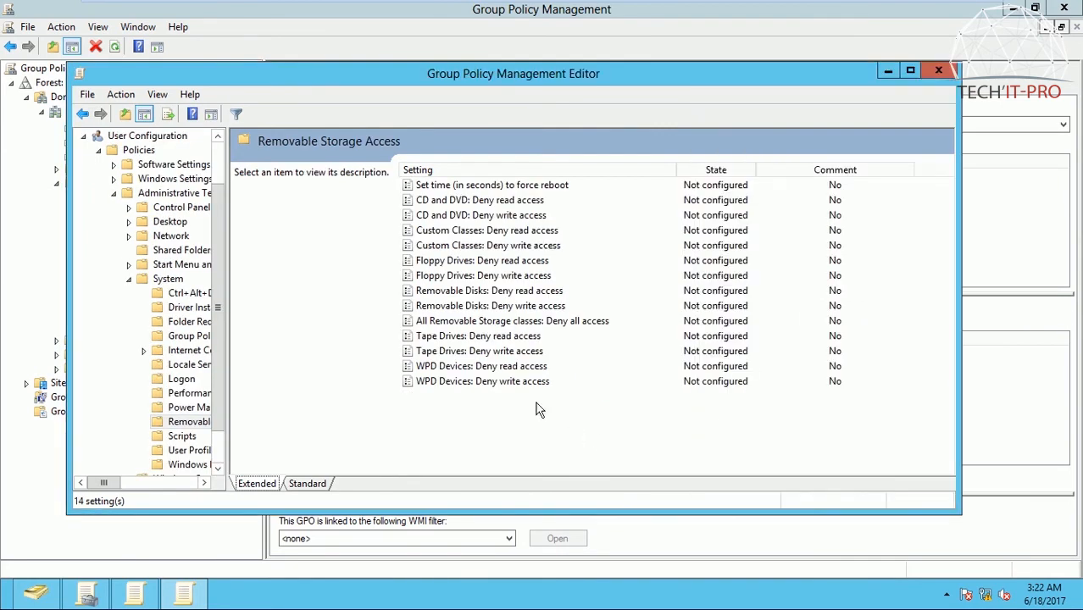
Step: Set "All Removable Storage classes: Deny all access" to Enabled and close the policy editor
double_click(502, 319)
left_click(151, 202)
left_click_drag(350, 115, 366, 55)
left_click(650, 526)
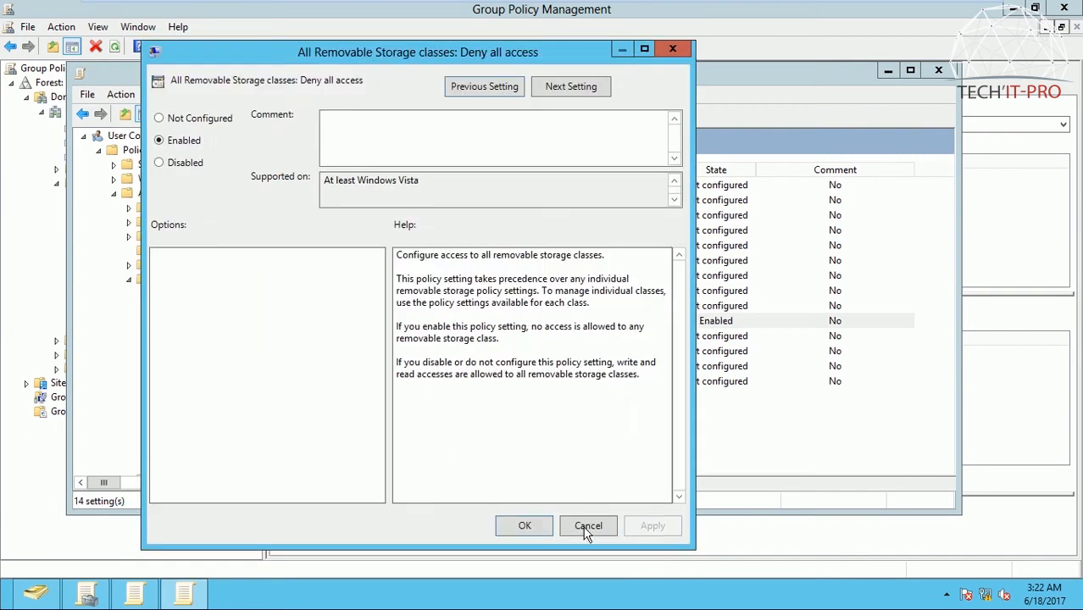
left_click(523, 527)
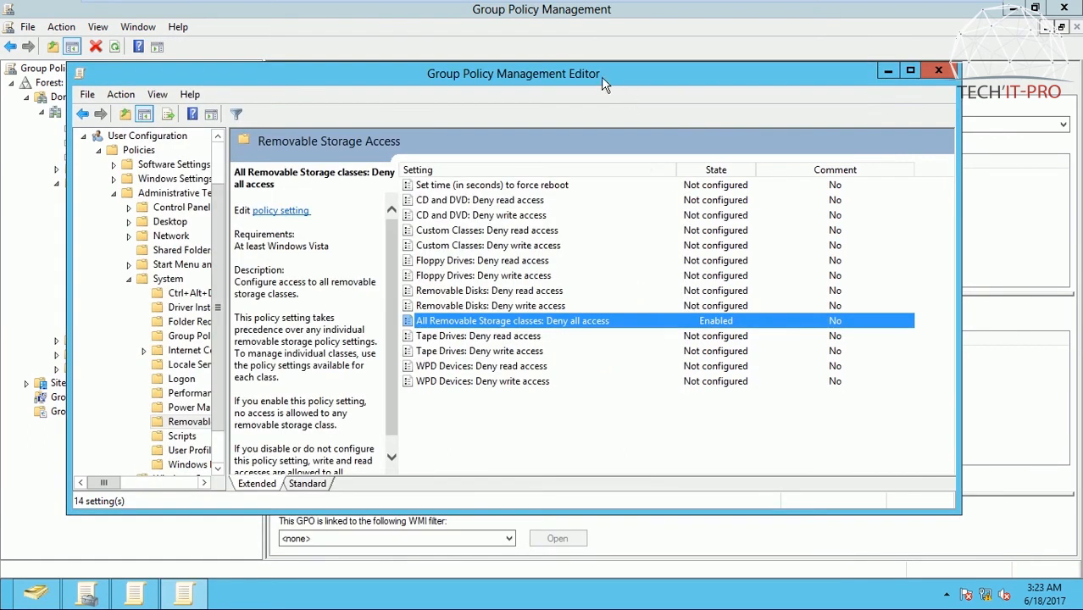
left_click_drag(598, 72, 631, 73)
left_click(973, 72)
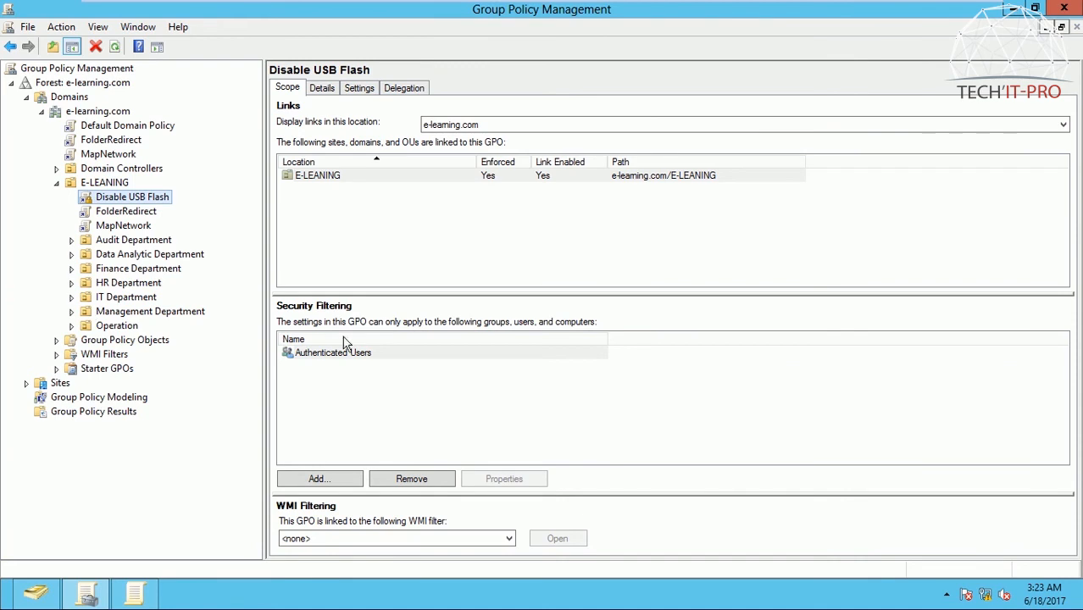
Step: Force a group policy update on the server with gpupdate /force and decline the log-off
key("super+r")
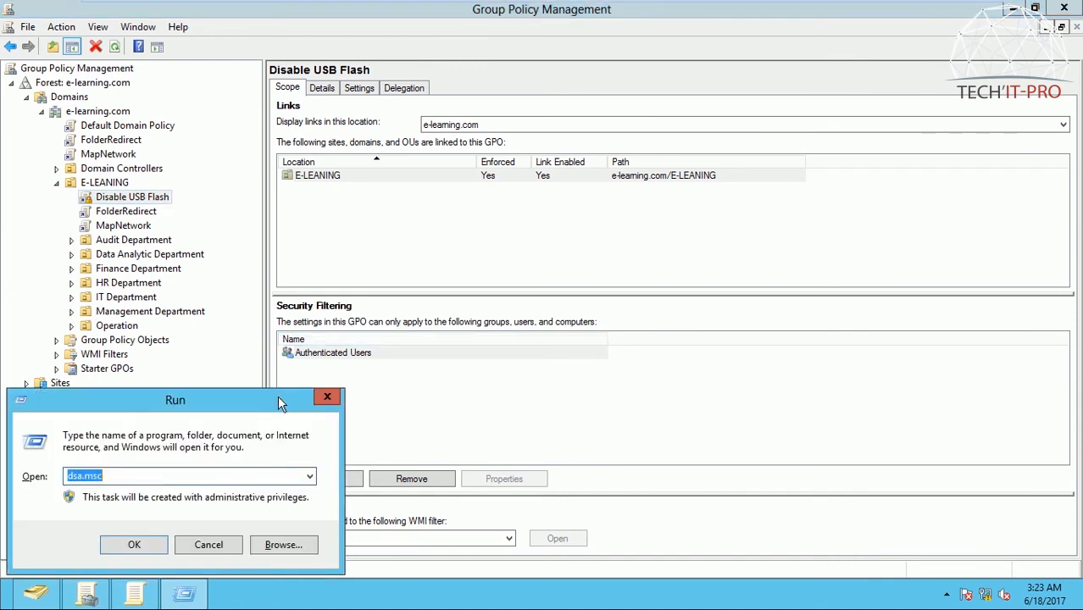
left_click_drag(277, 395, 489, 336)
type("gp")
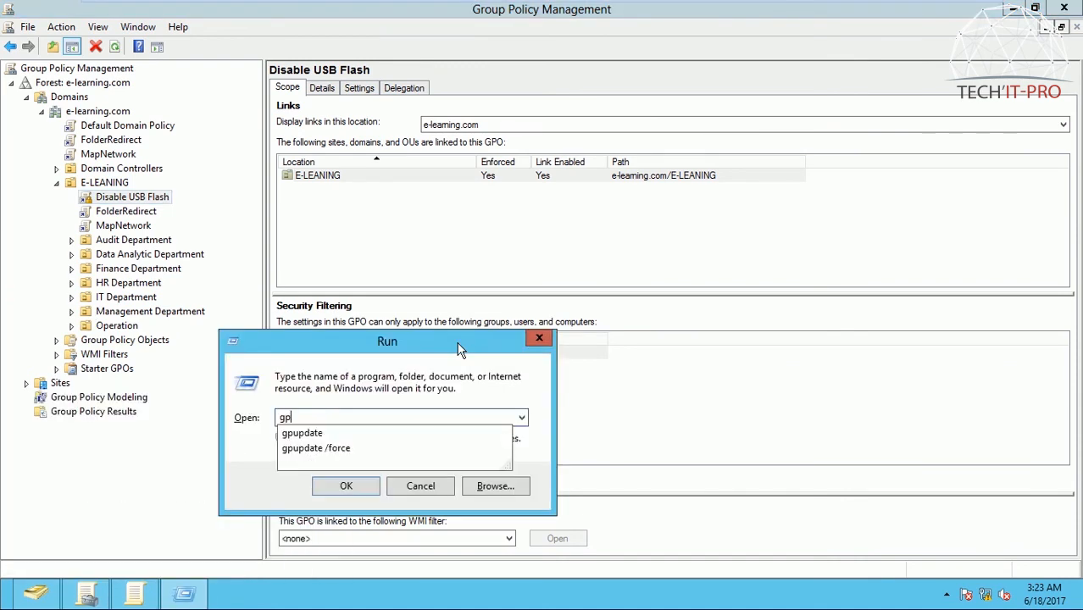
key("Down")
key("Down")
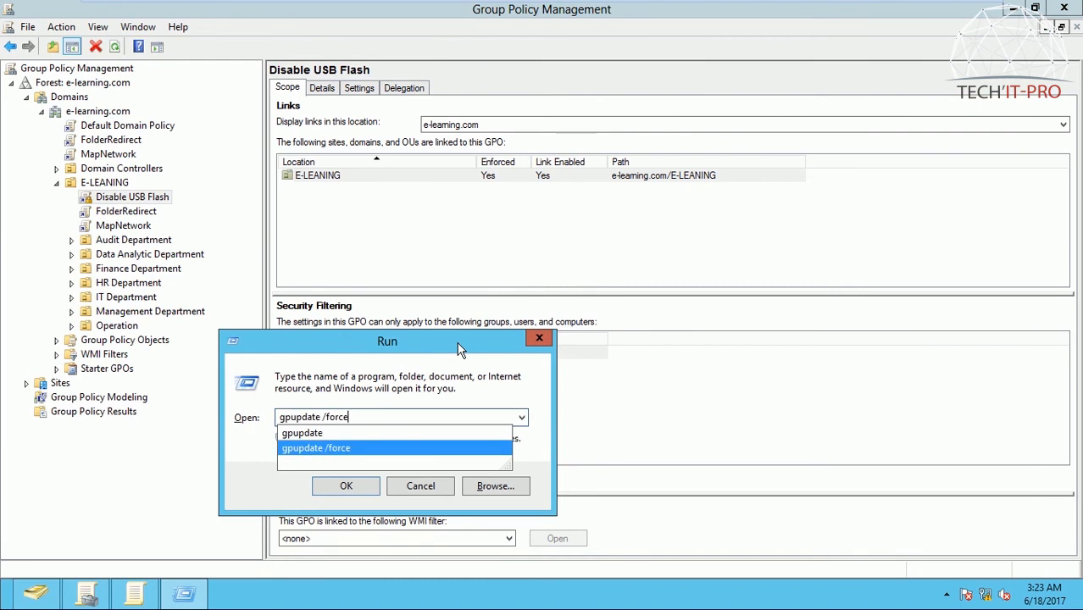
key("Return")
left_click_drag(301, 36, 447, 57)
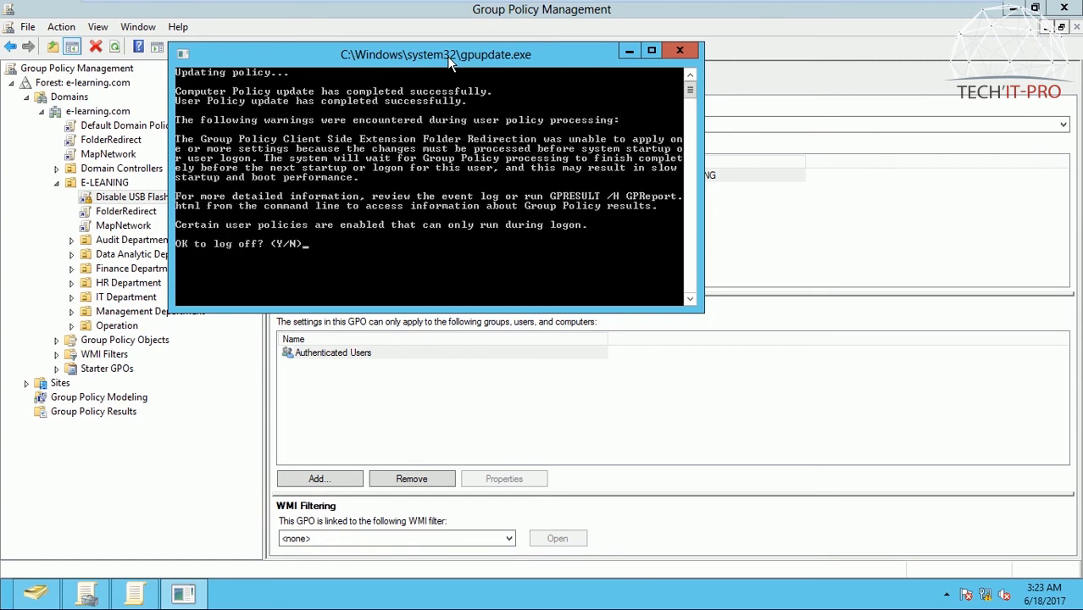
type("n")
key("Return")
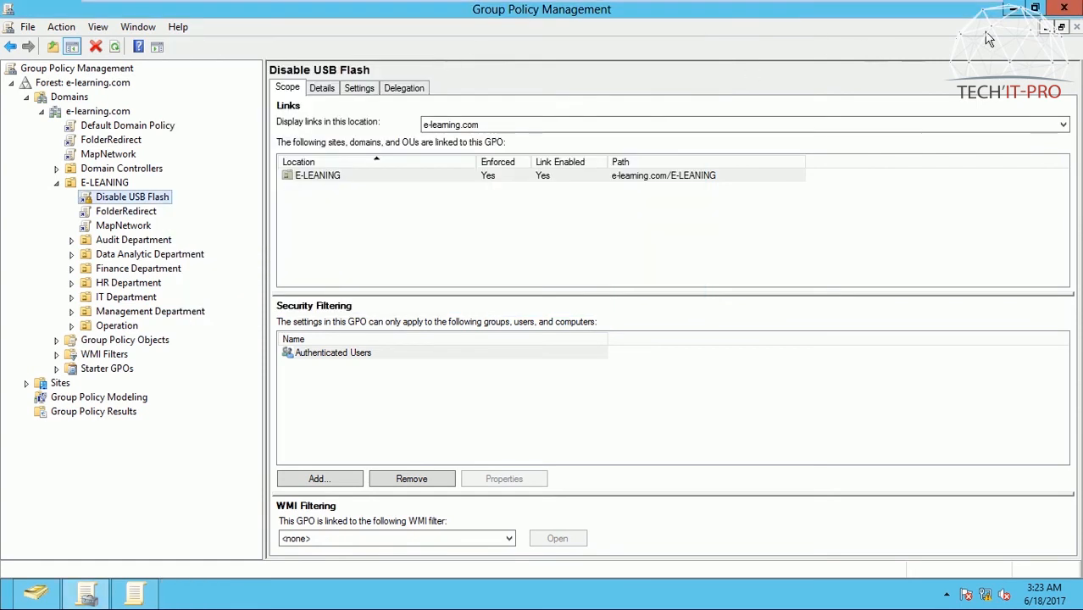
Step: Minimize the open policy windows, refresh the server desktop and switch to the Windows 10 Pro virtual machine
left_click(1015, 9)
left_click(835, 68)
right_click(660, 133)
left_click(700, 173)
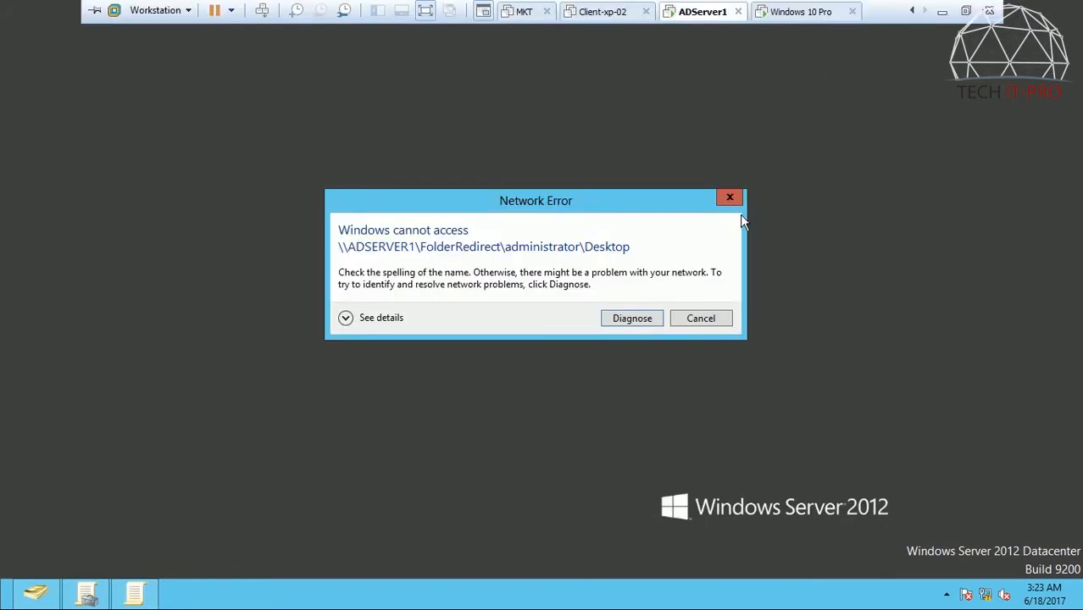
left_click(728, 198)
left_click(800, 11)
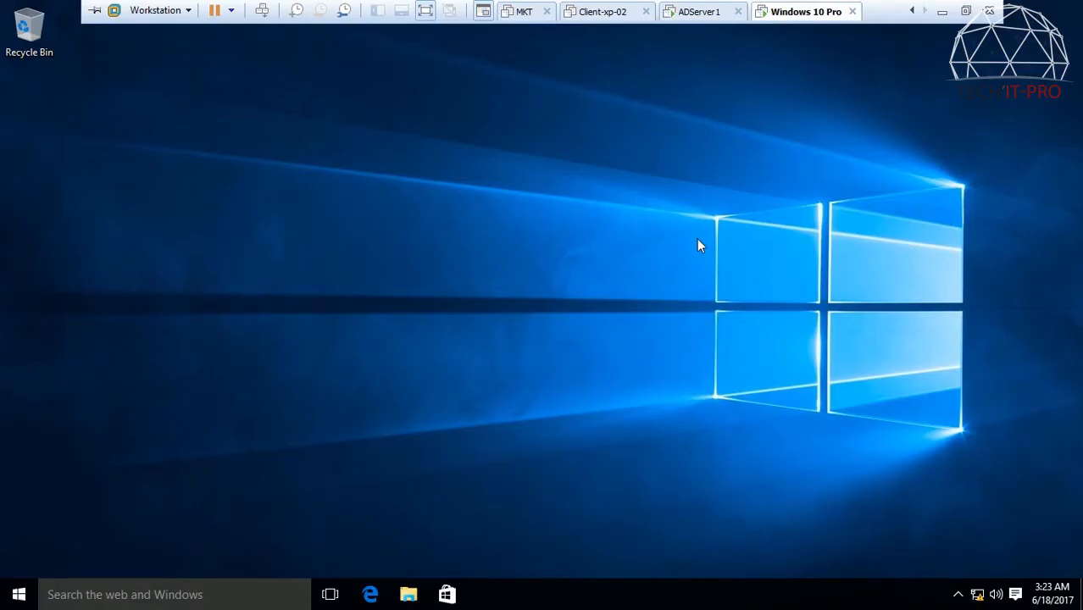
Step: Refresh the client desktop and view the contents of the LAZESOFT (E:) drive in a maximized File Explorer window
right_click(633, 128)
left_click(669, 170)
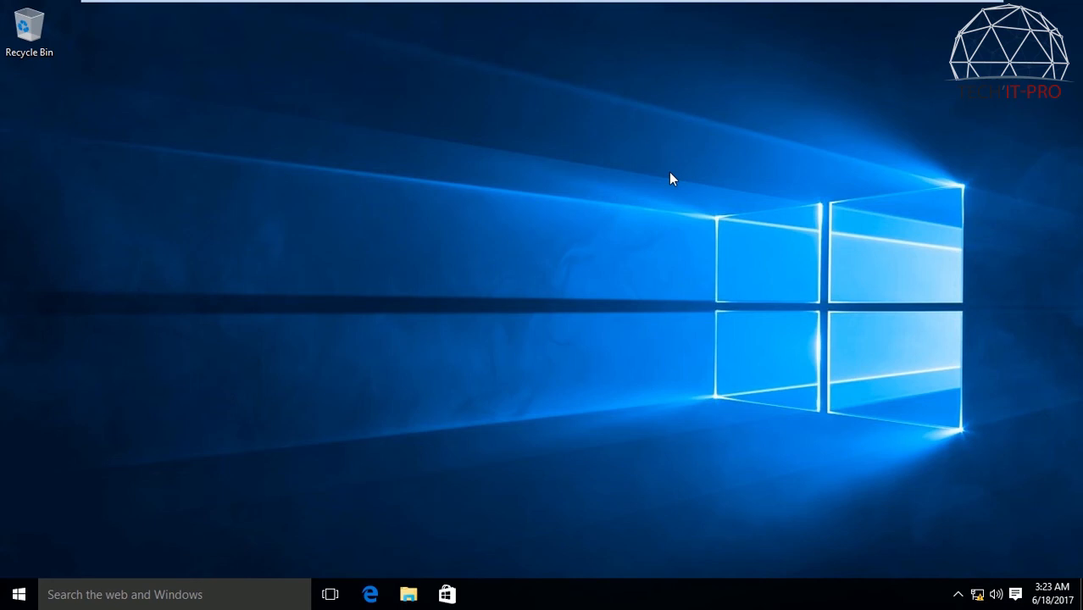
key("super+e")
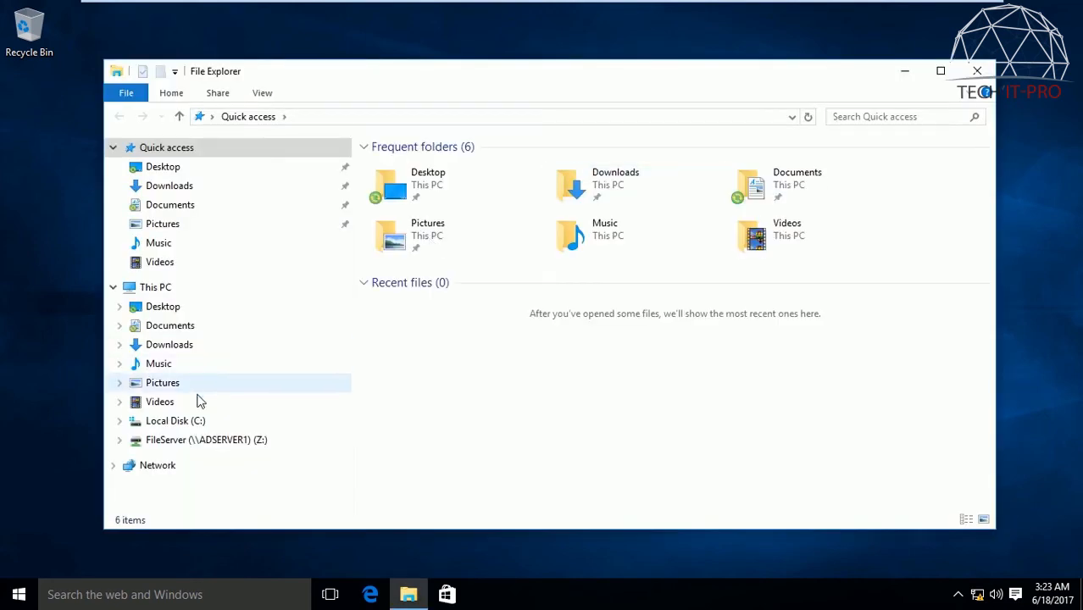
mouse_move(682, 77)
left_mouse_down()
mouse_move(714, 58)
mouse_move(702, 75)
left_mouse_up()
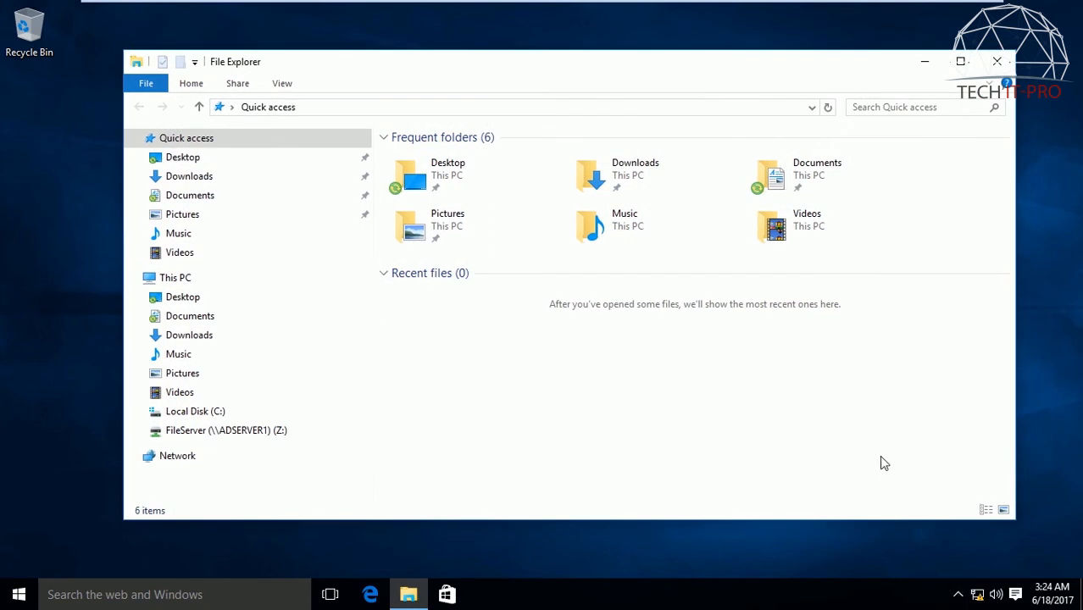
left_click(960, 61)
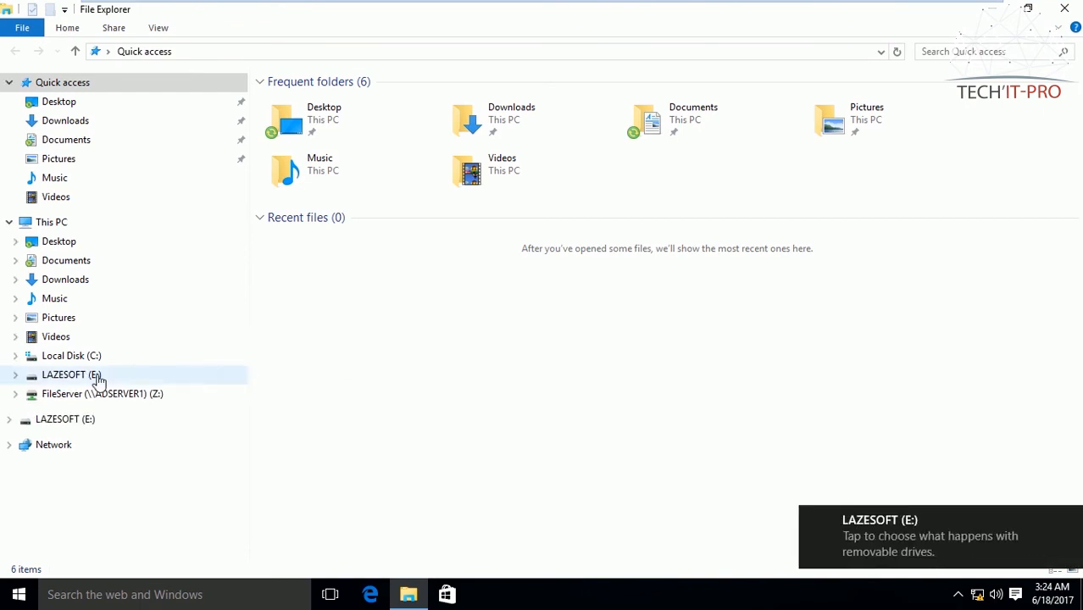
left_click(96, 375)
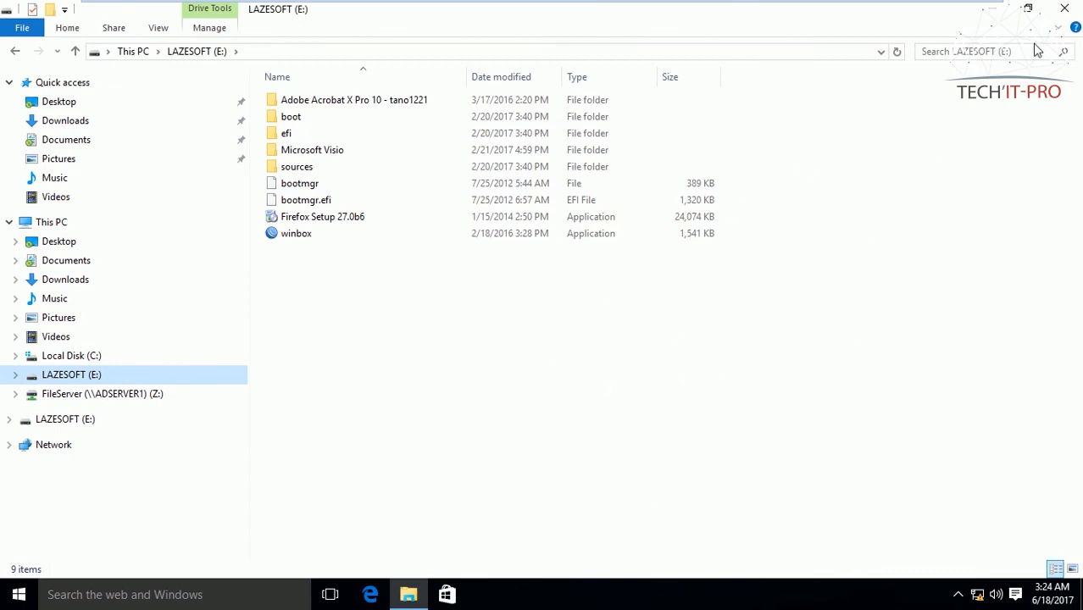
Step: Refresh the client's group policies by running gpupdate
key("super+r")
type("gpupdate")
key("Return")
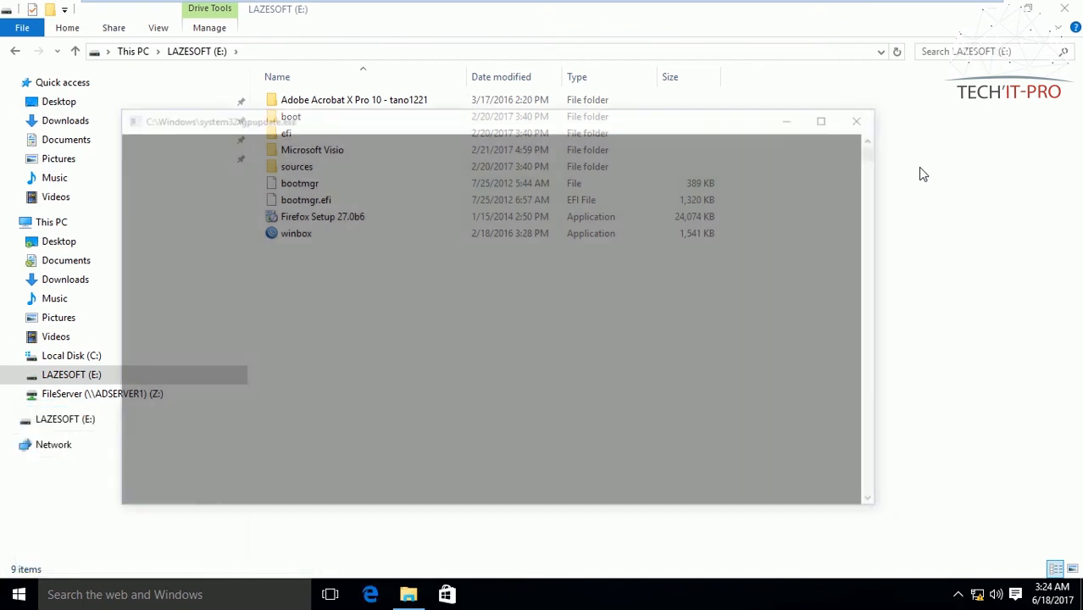
left_click_drag(602, 121, 686, 83)
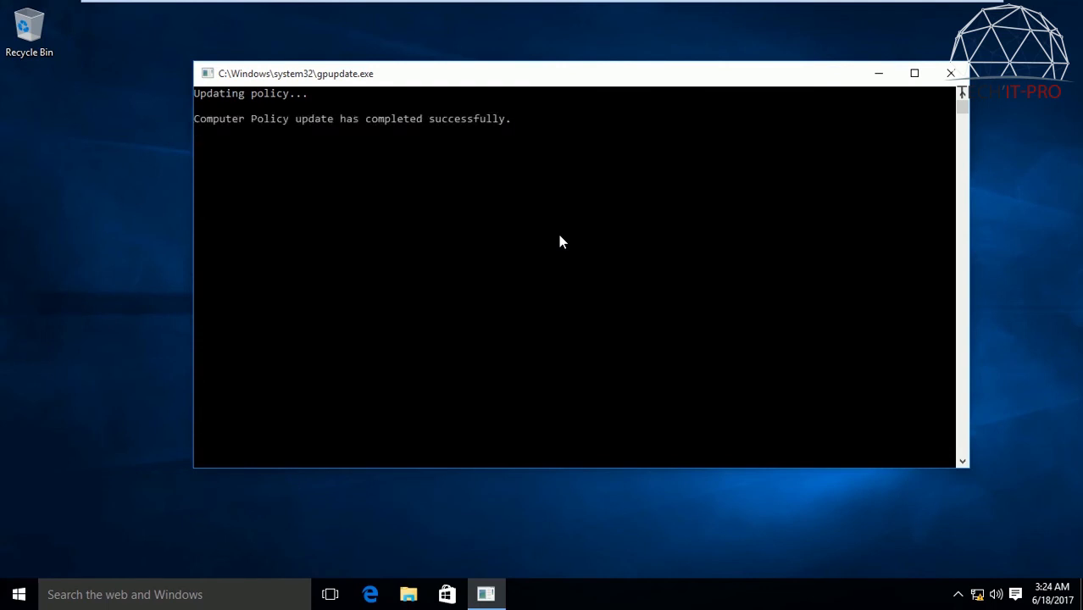
Step: Open a new File Explorer window and test access to the LAZESOFT (E:) drive twice, dismissing each message
key("super")
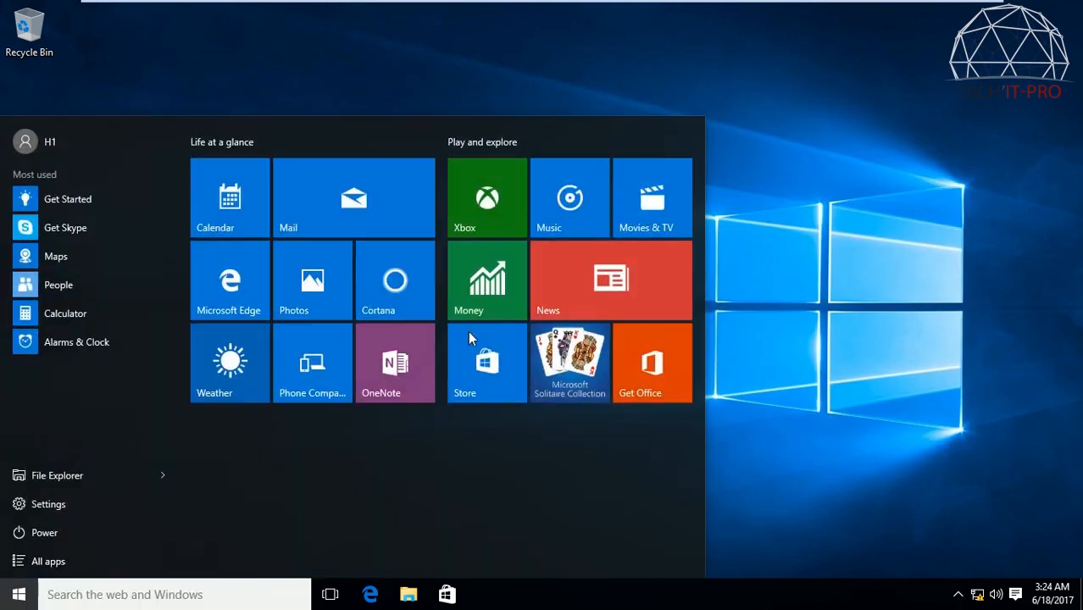
key("super+e")
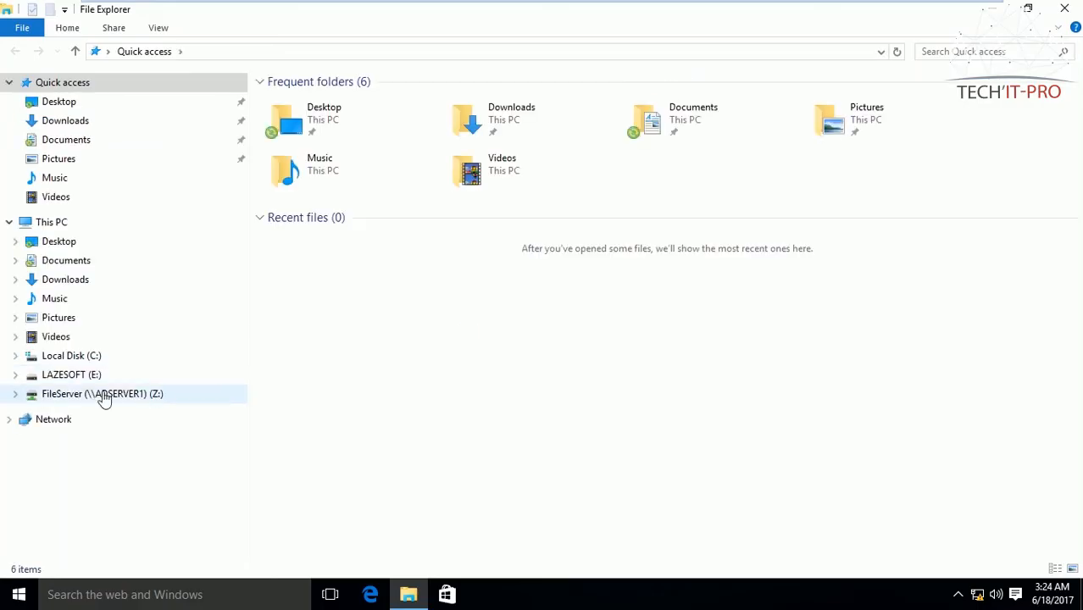
left_click(80, 374)
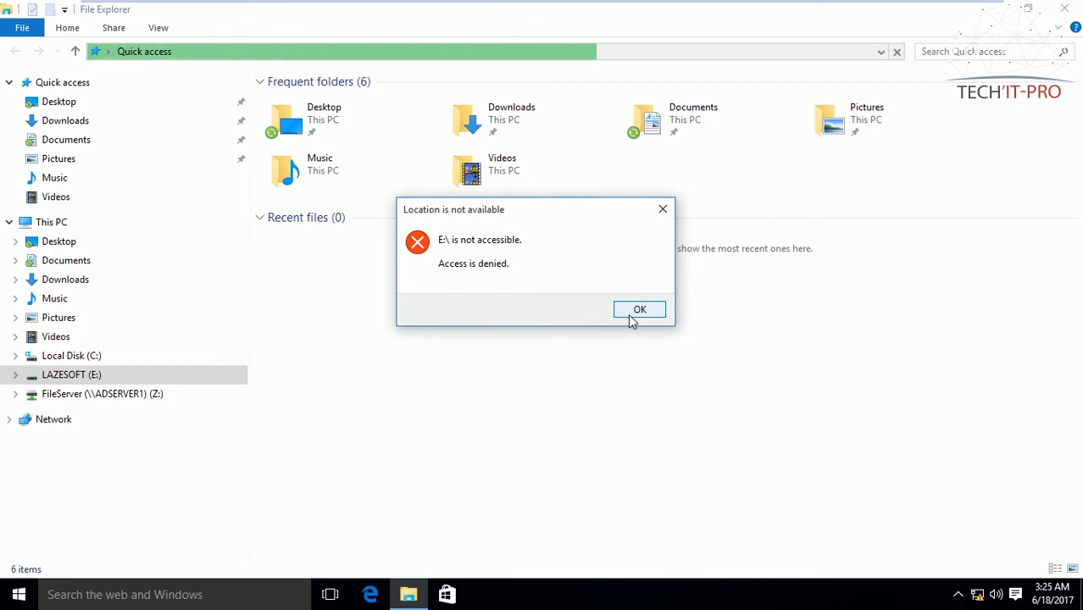
left_click_drag(547, 208, 561, 172)
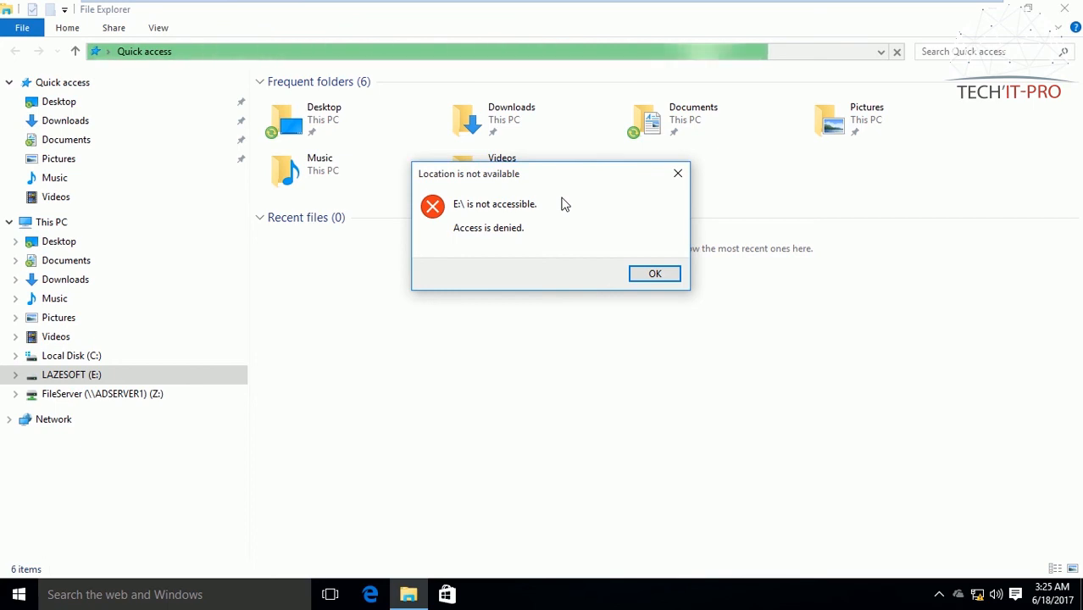
left_click(647, 273)
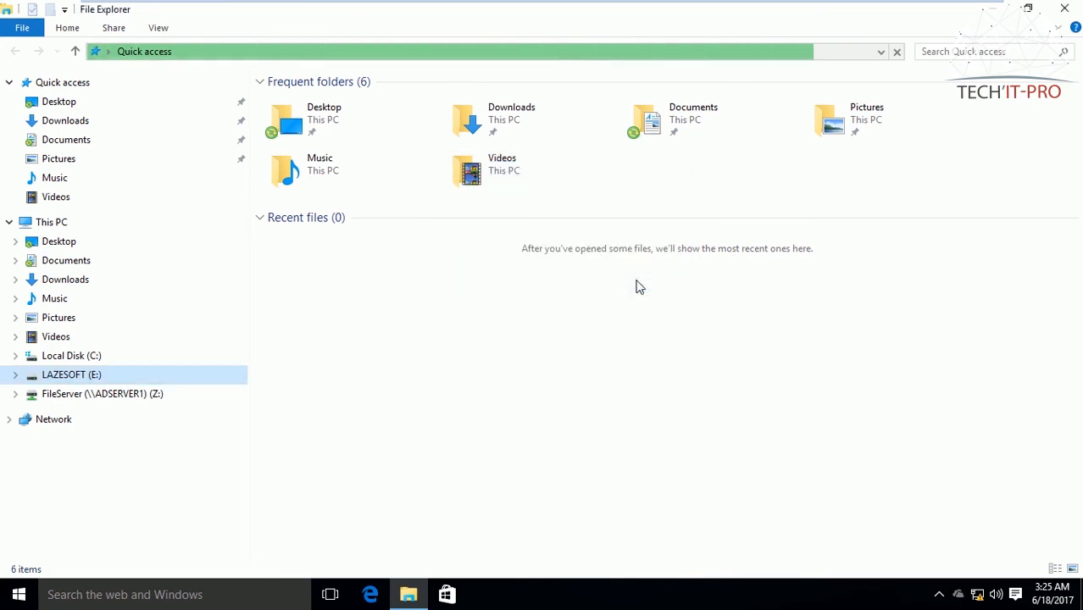
left_click(85, 380)
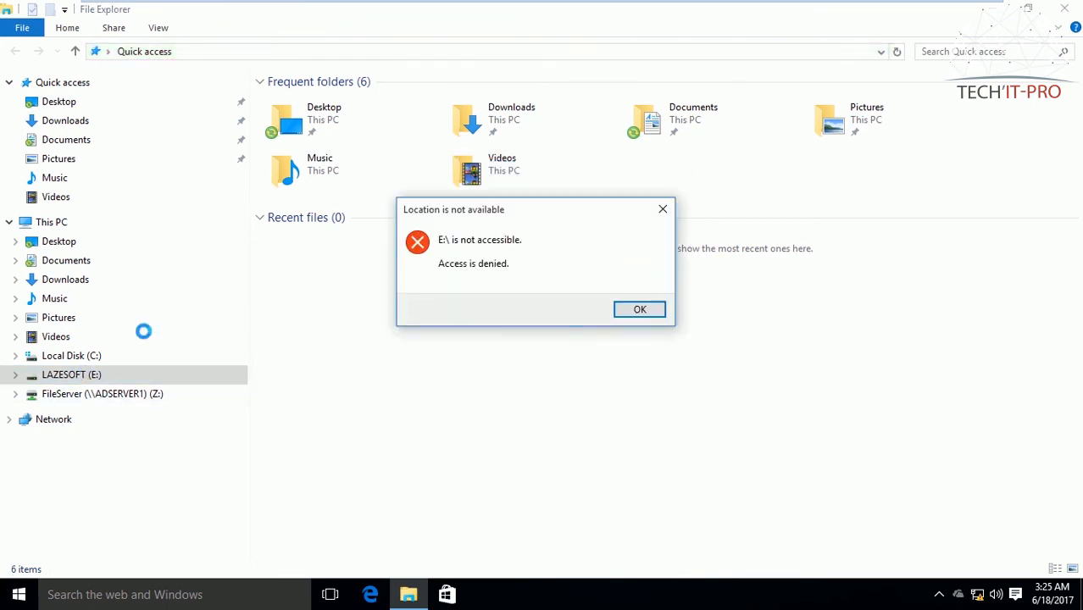
left_click(651, 313)
Step: Switch to the ADServer1 virtual machine and inspect "All Removable Storage classes: Deny all access" in the minimized policy editor
mouse_move(599, 8)
left_click(702, 11)
right_click(327, 295)
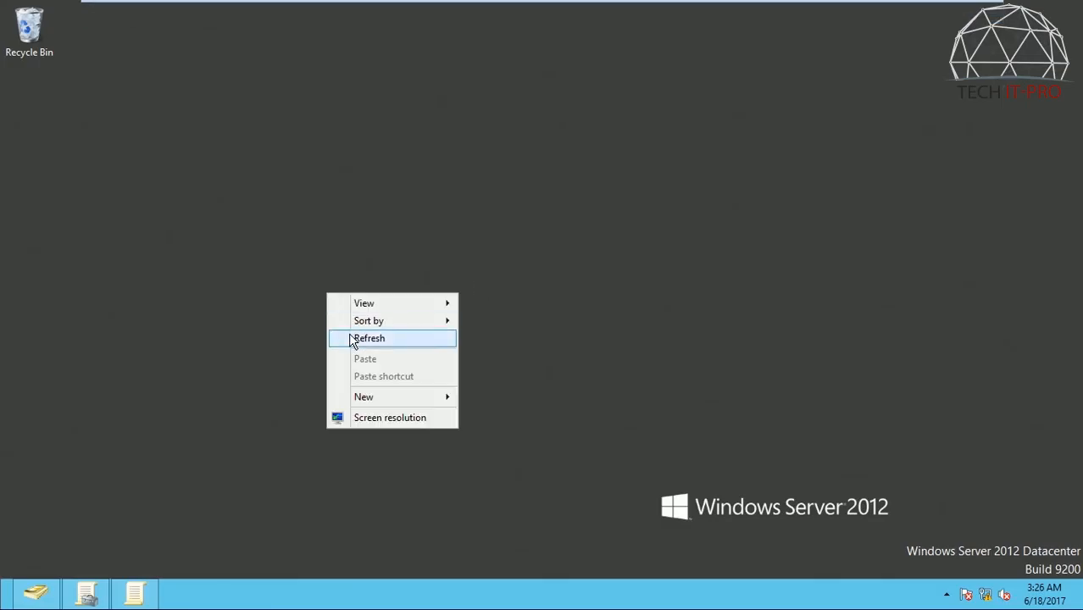
left_click(355, 336)
left_click(134, 593)
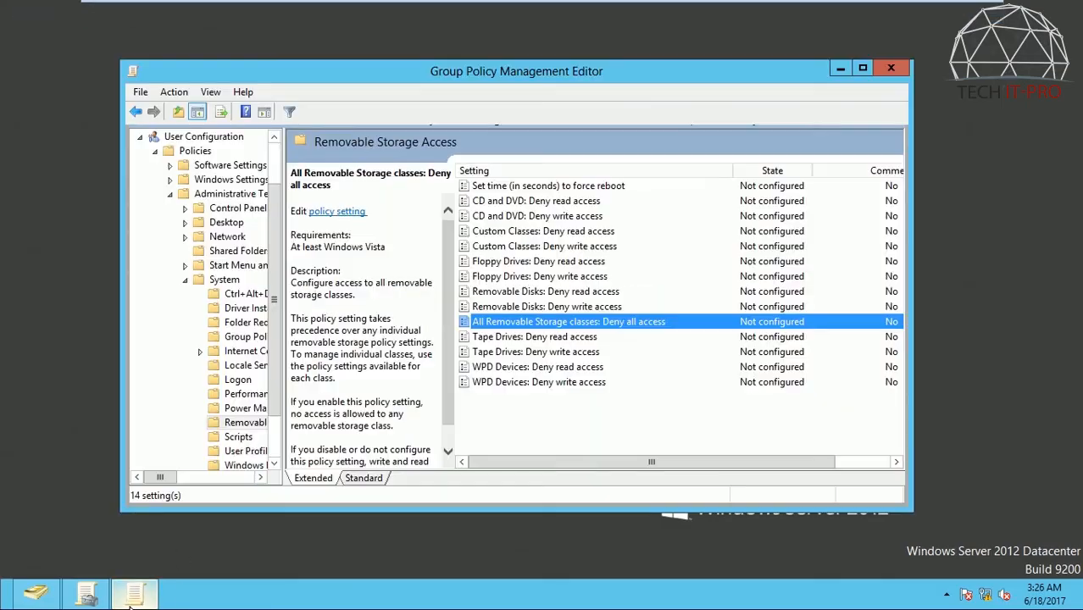
double_click(579, 324)
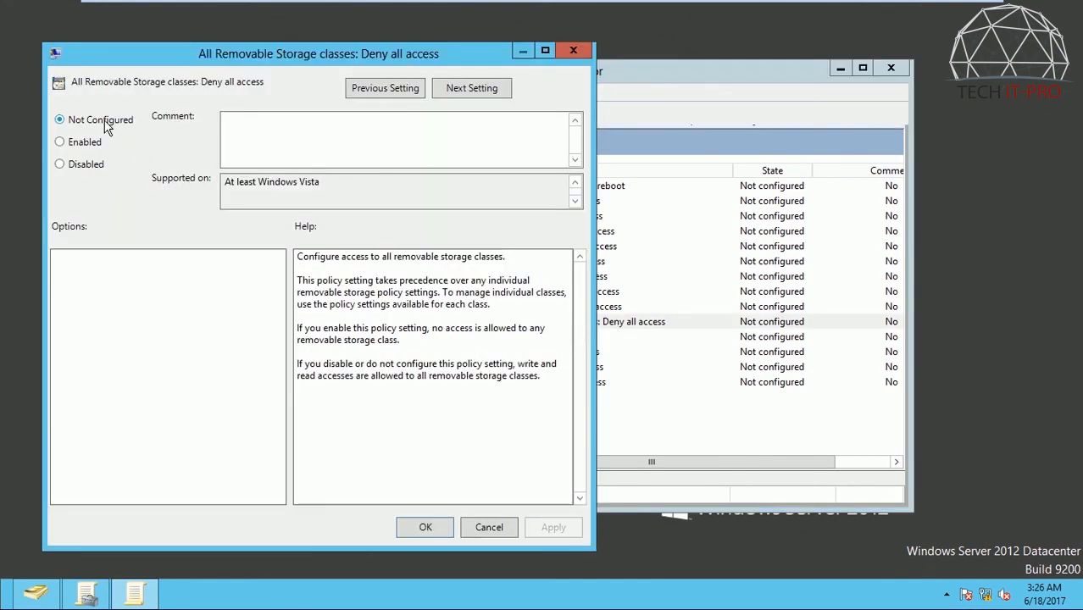
left_click(515, 527)
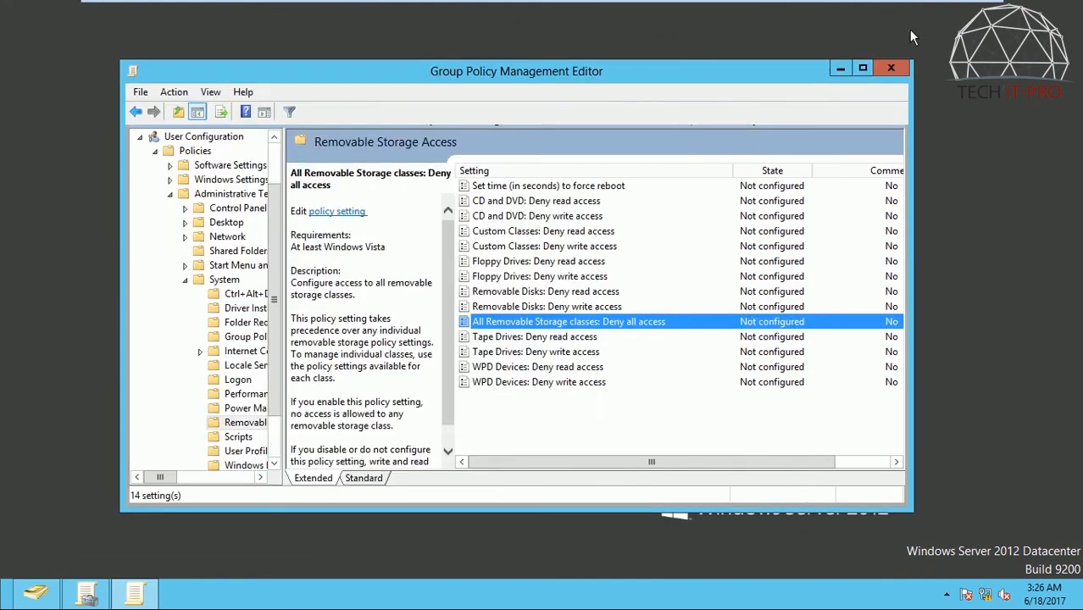
Step: Maximize the policy editor, recheck the deny-all-access setting without changing it, and close the editor
left_click(862, 68)
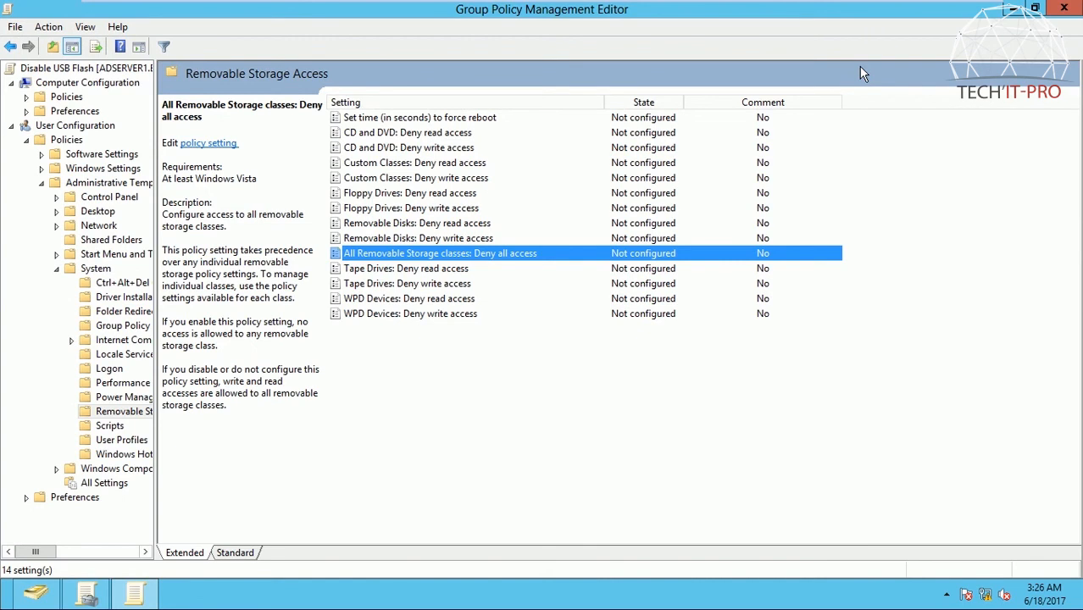
double_click(686, 261)
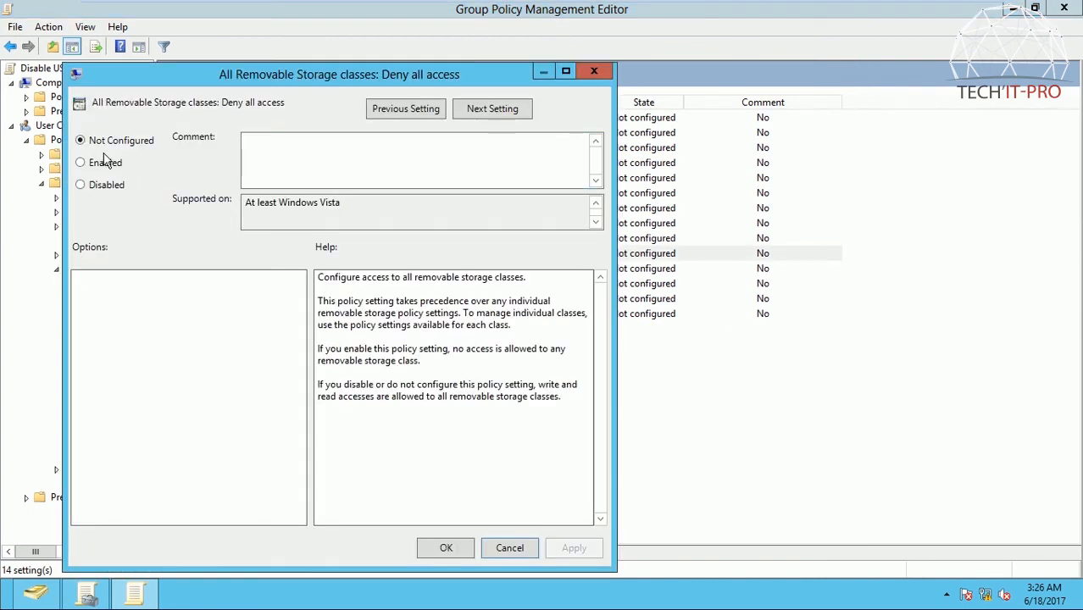
left_click(594, 72)
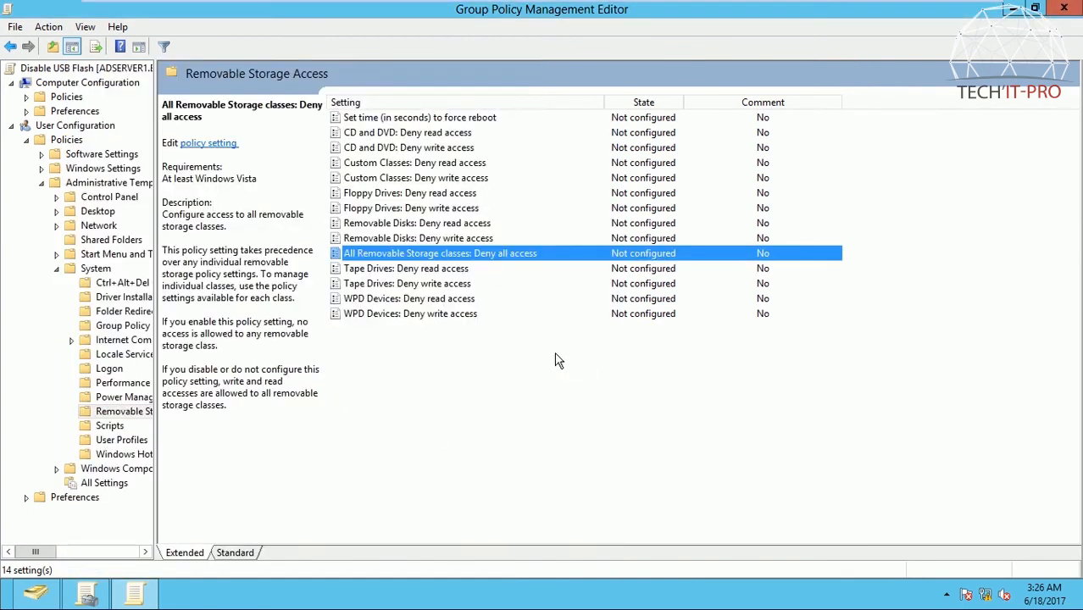
left_click(1065, 7)
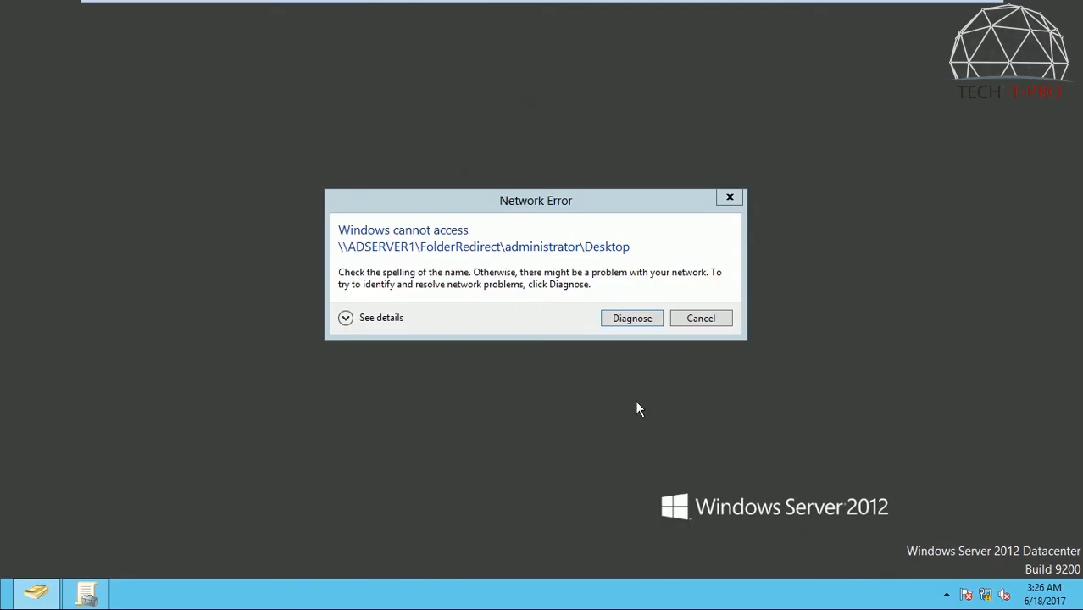
left_click(701, 319)
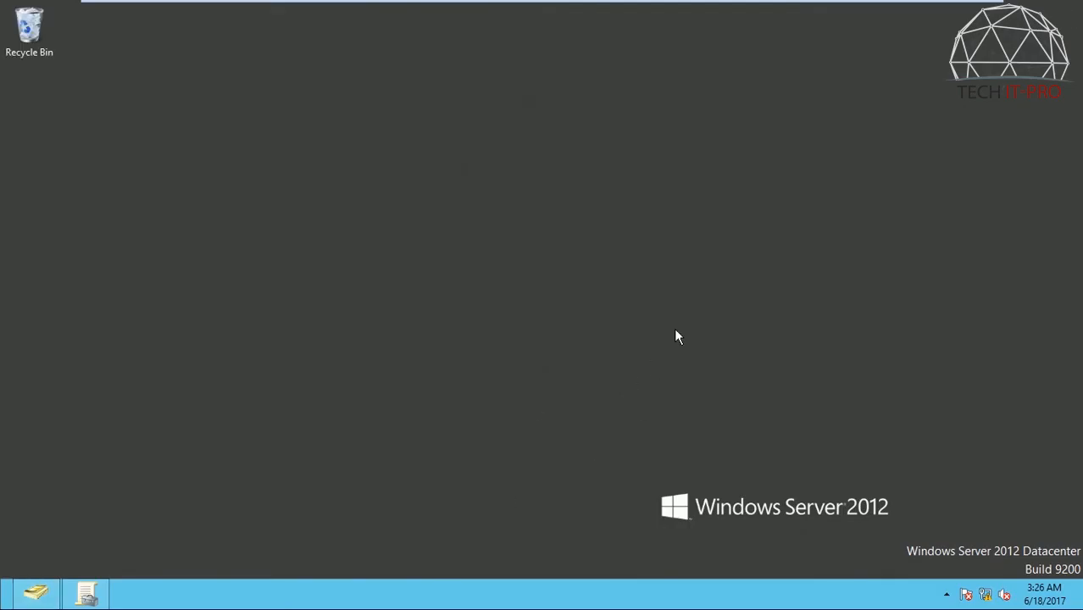
Step: Restore Group Policy Management, switch to the Windows 10 Pro virtual machine and test access to the LAZESOFT (E:) drive again
left_click(87, 593)
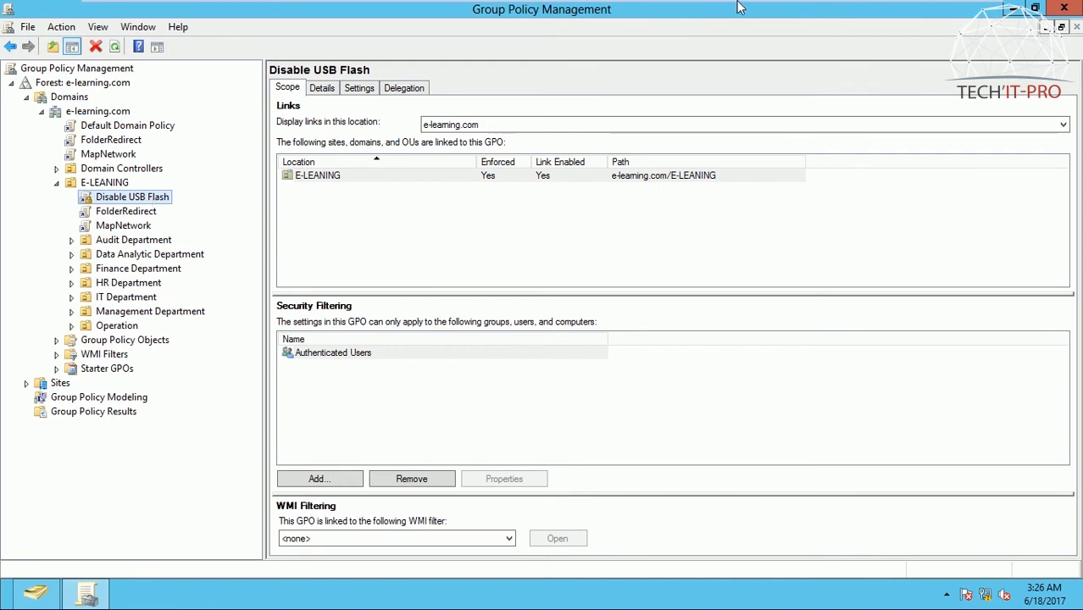
mouse_move(737, 7)
left_click(801, 12)
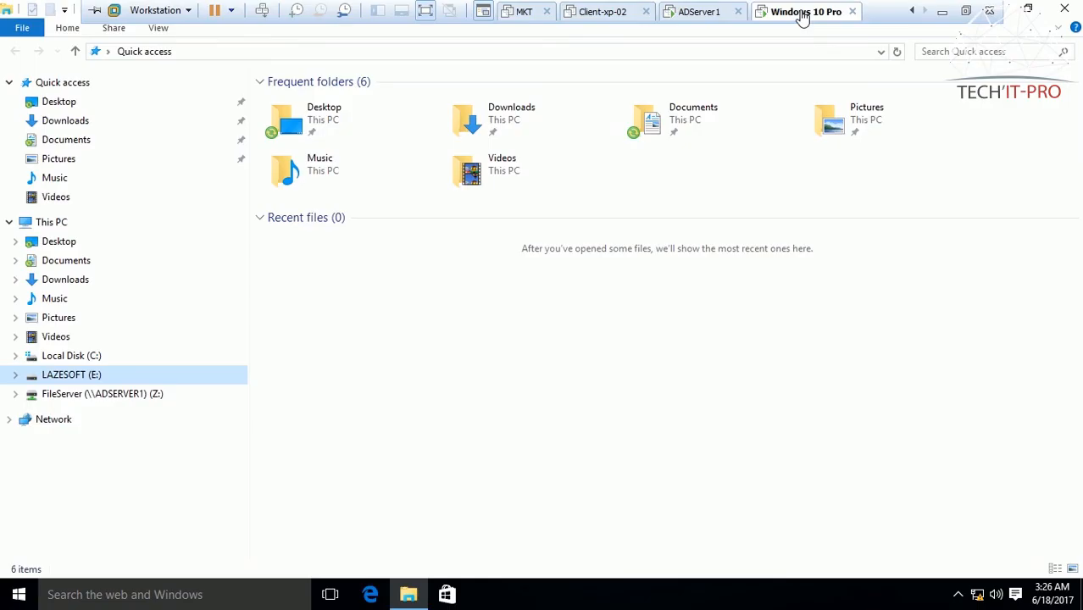
left_click(76, 378)
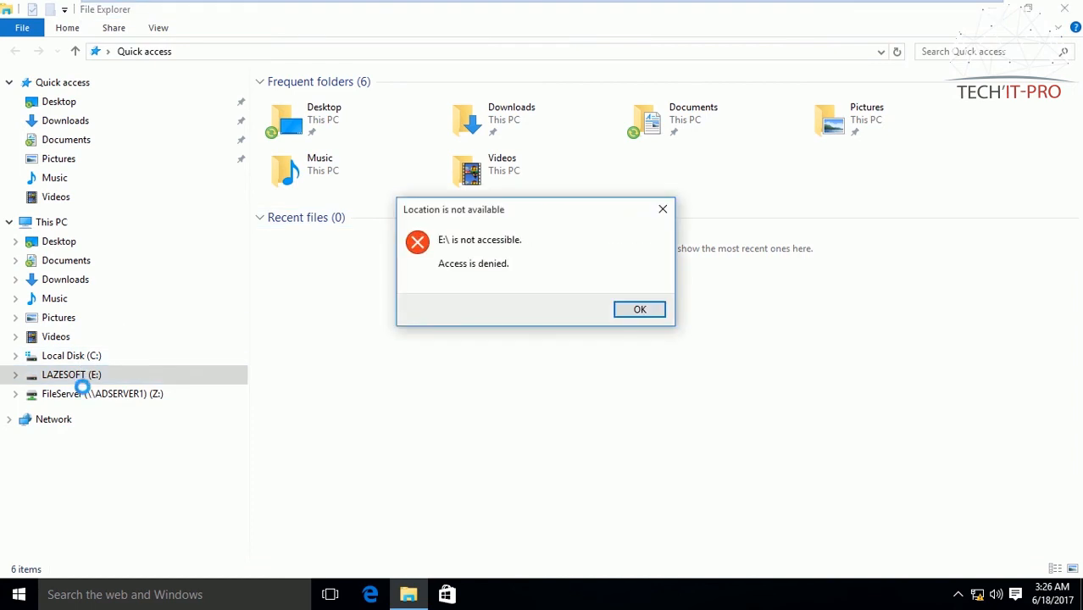
left_click(640, 309)
Step: Switch to the ADServer1 virtual machine, edit the Disable USB Flash policy and open Removable Storage Access under User Configuration's System administrative templates
mouse_move(762, 8)
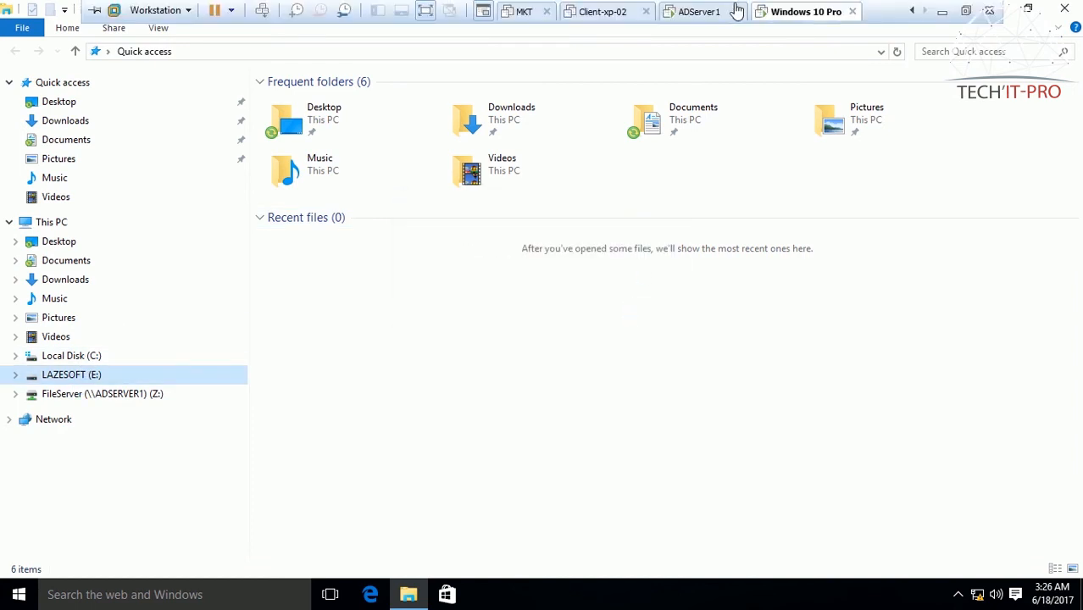
left_click(720, 11)
right_click(145, 200)
left_click(178, 208)
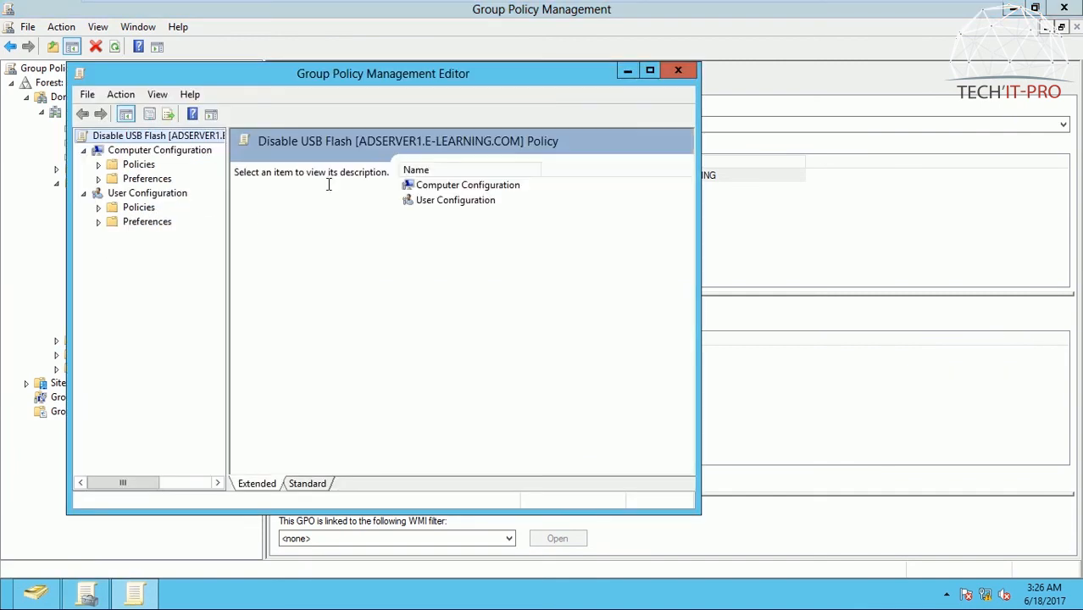
double_click(144, 200)
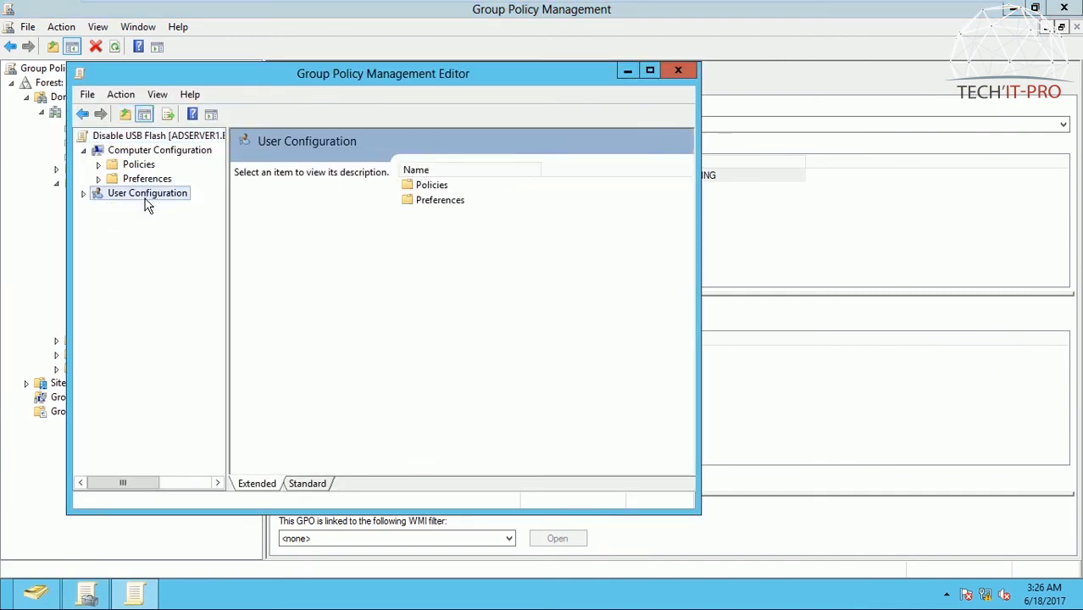
double_click(440, 191)
double_click(457, 216)
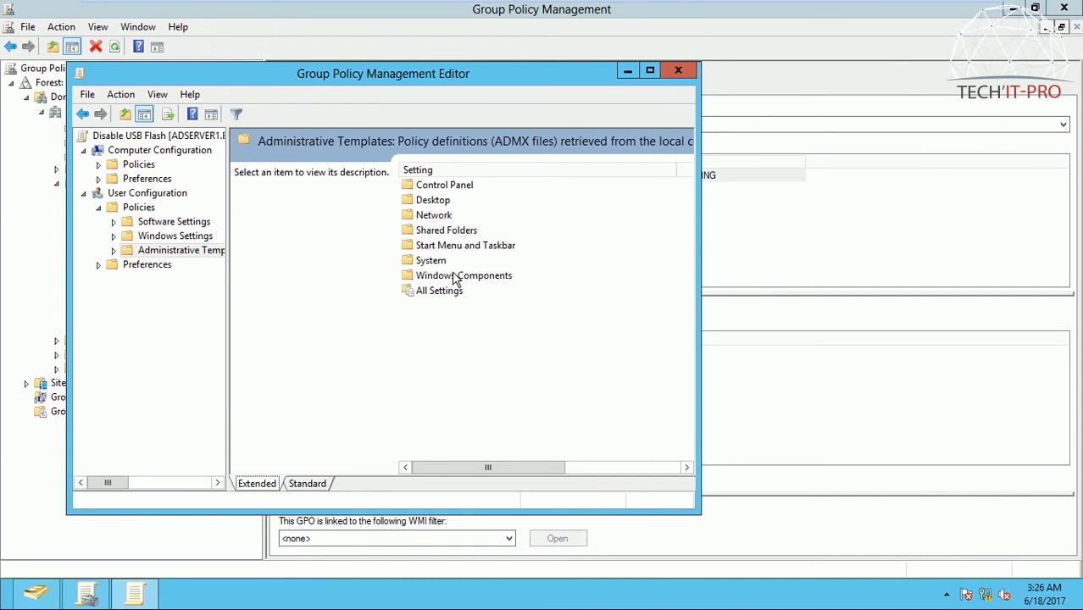
double_click(430, 264)
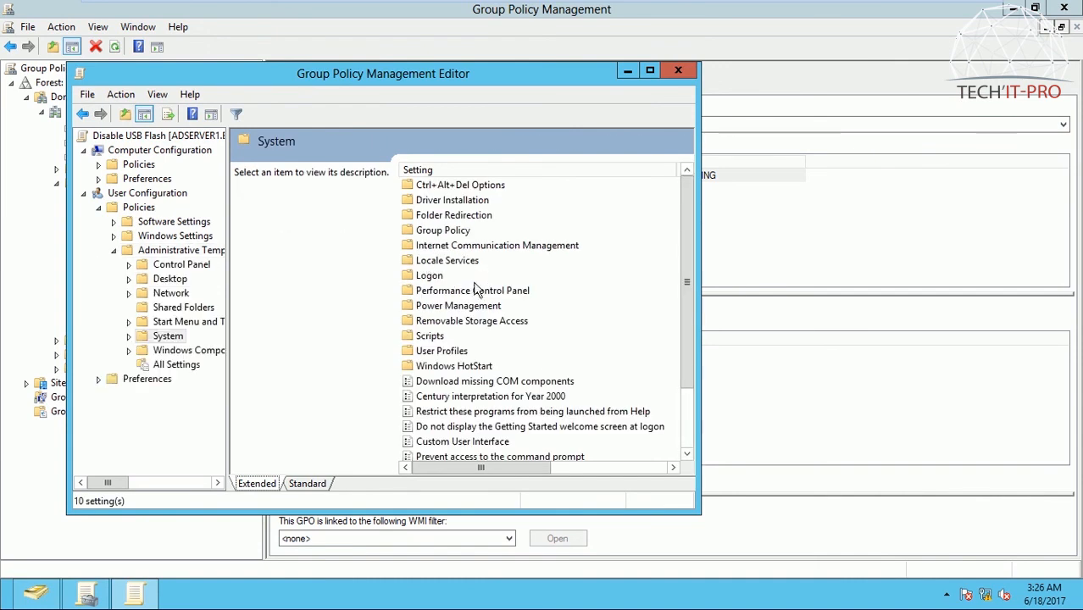
double_click(475, 323)
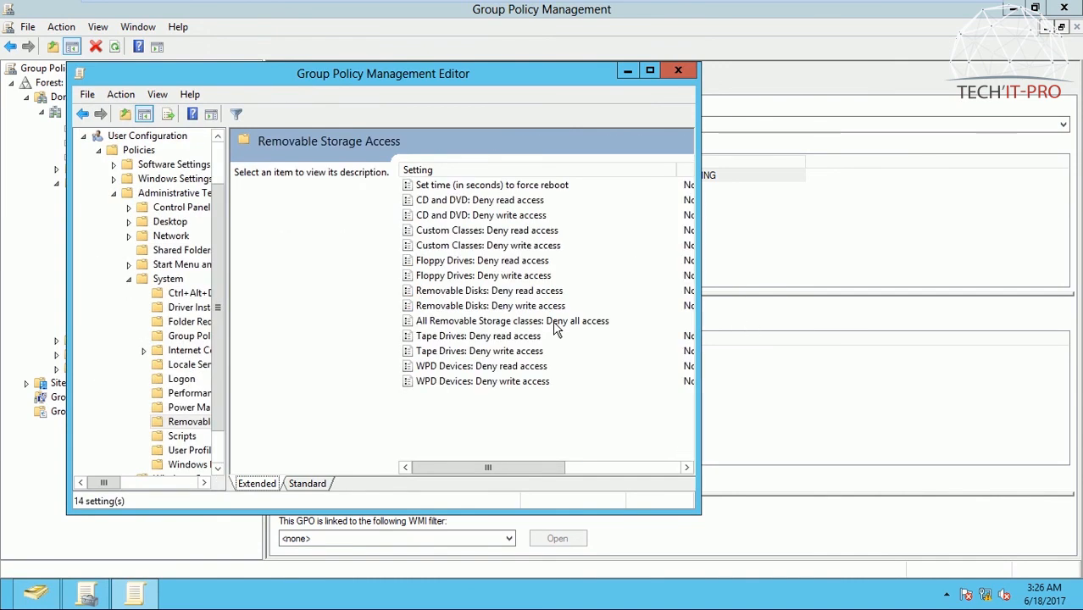
Step: Set "All Removable Storage classes: Deny all access" to Not Configured and save the setting
double_click(469, 322)
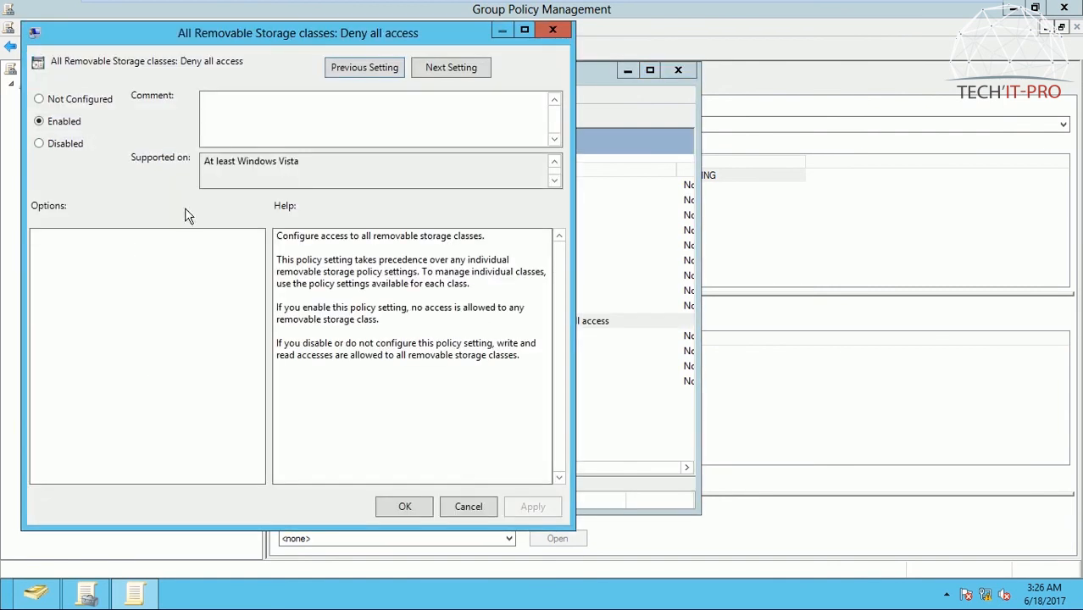
left_click(53, 100)
left_click(527, 506)
left_click(404, 506)
Step: Run gpupdate /force on ADServer1, check its progress and return to the Windows 10 Pro virtual machine
key("super+r")
type("gpupdate /force")
key("Return")
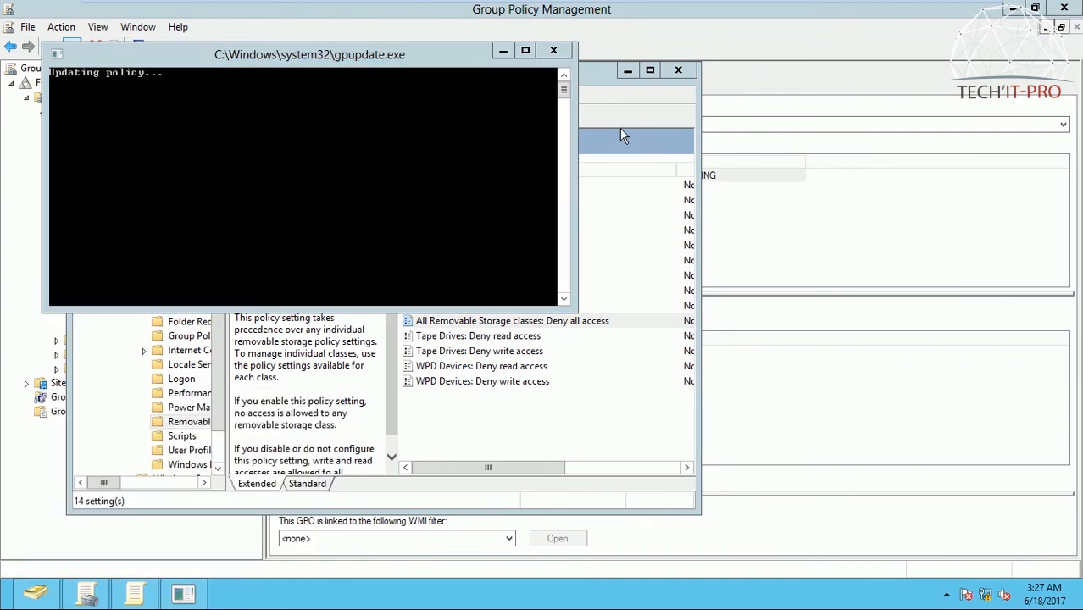
mouse_move(570, 7)
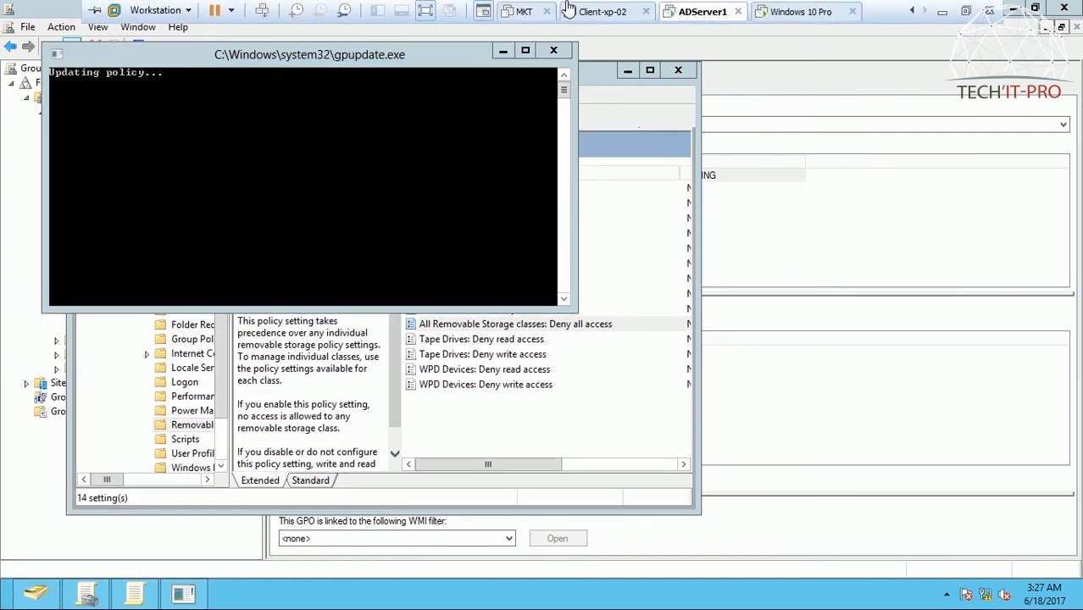
left_click(795, 13)
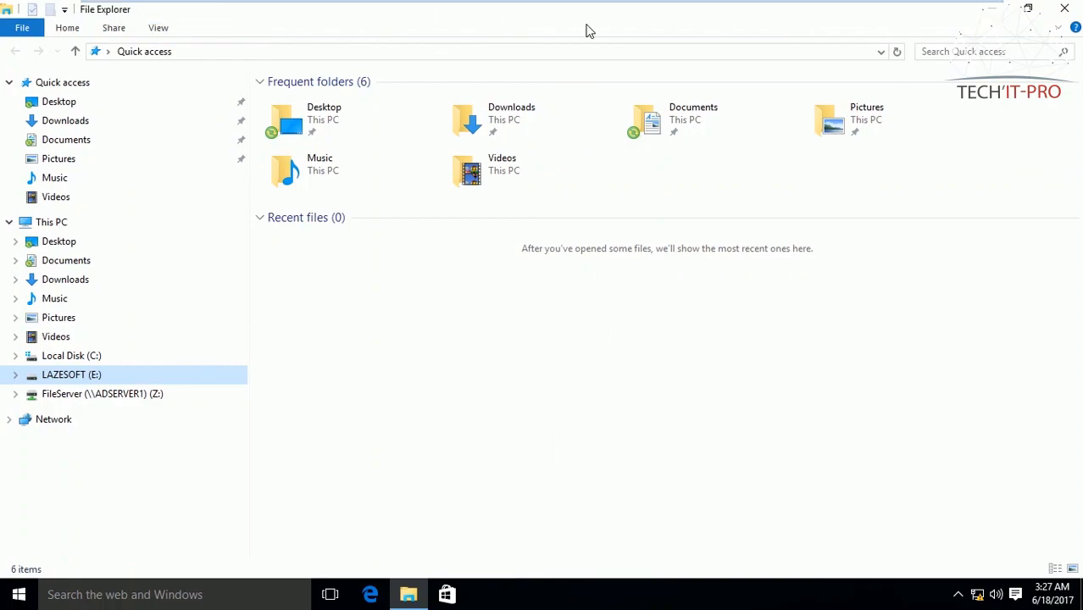
mouse_move(607, 5)
left_click(705, 11)
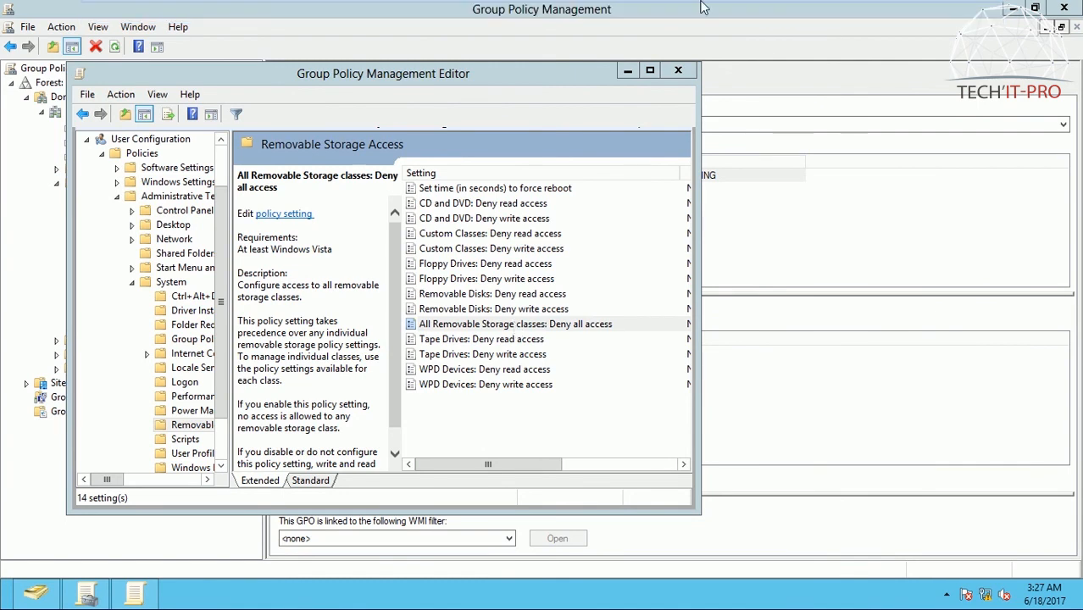
mouse_move(702, 7)
left_click(788, 12)
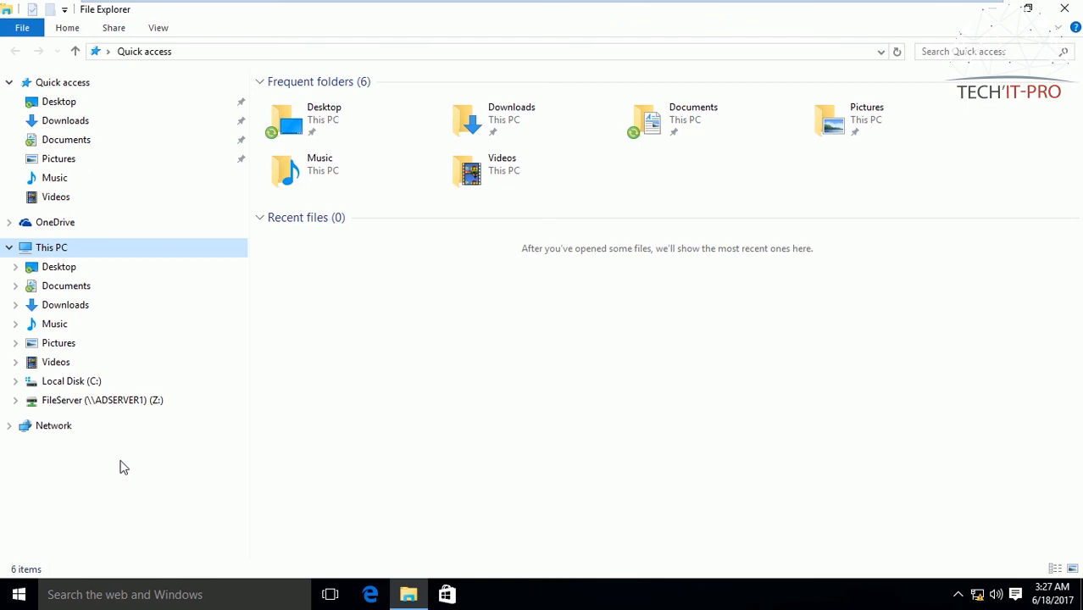
Step: Refresh File Explorer, test access to the LAZESOFT (E:) drive and dismiss the message
left_click(958, 594)
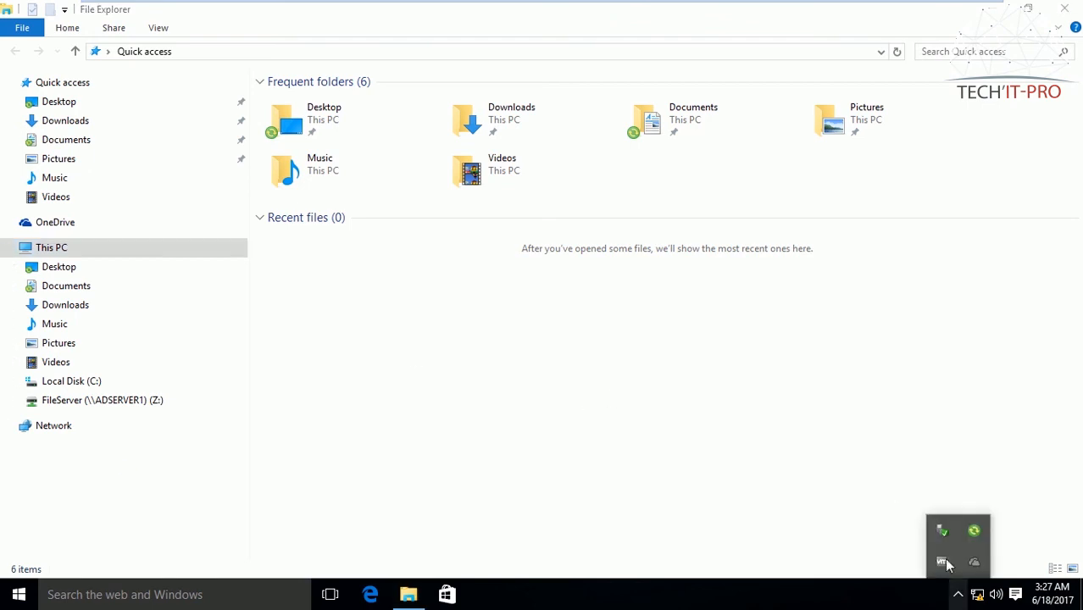
right_click(675, 402)
left_click(725, 465)
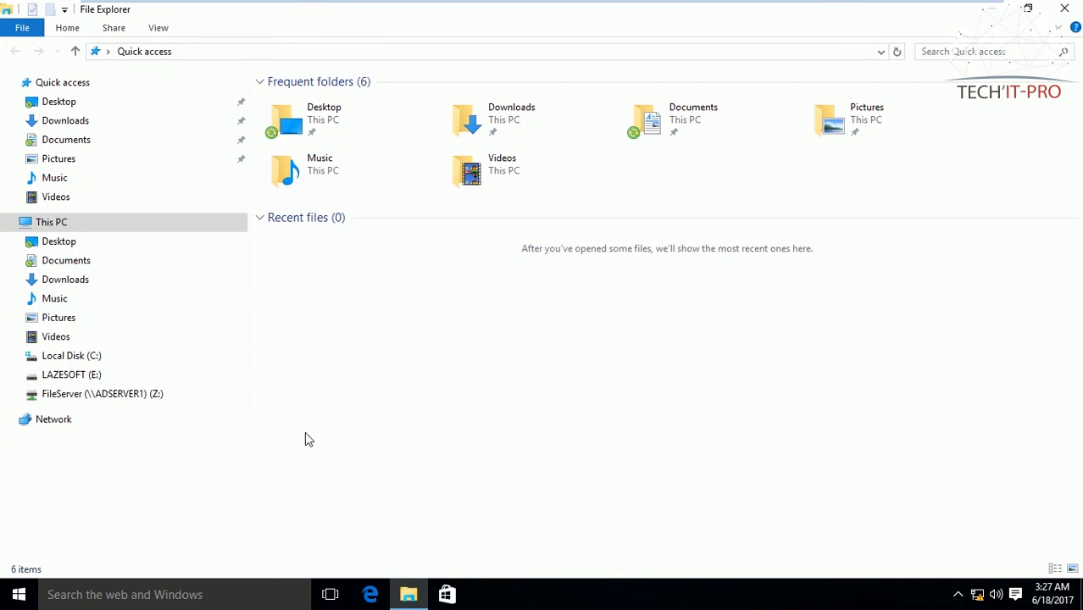
left_click(81, 375)
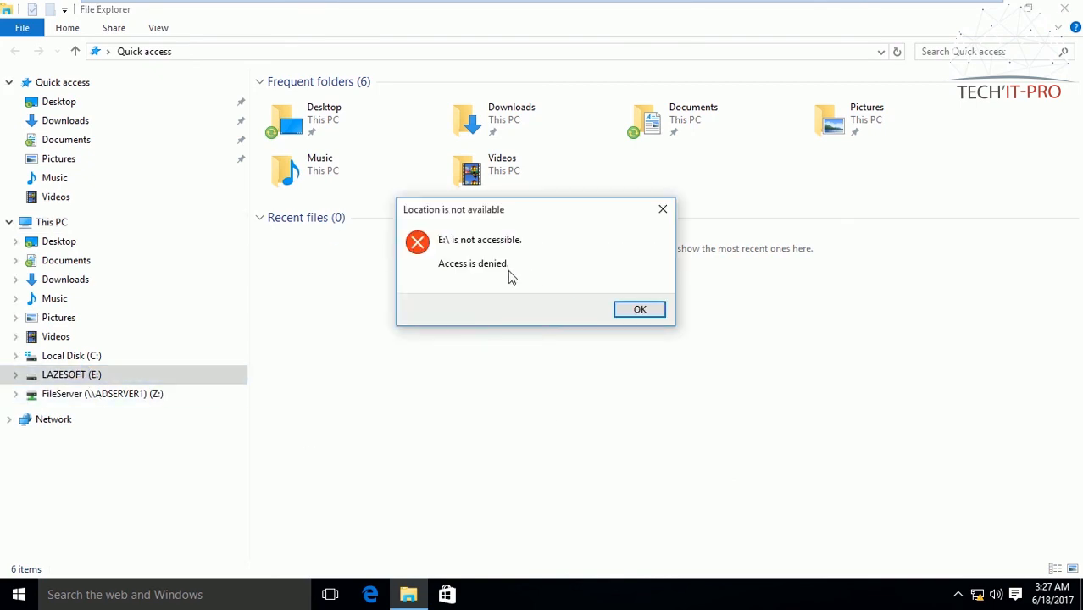
left_click(645, 310)
Step: Run gpupdate on the Windows 10 client and close its console window
key("super+r")
key("Return")
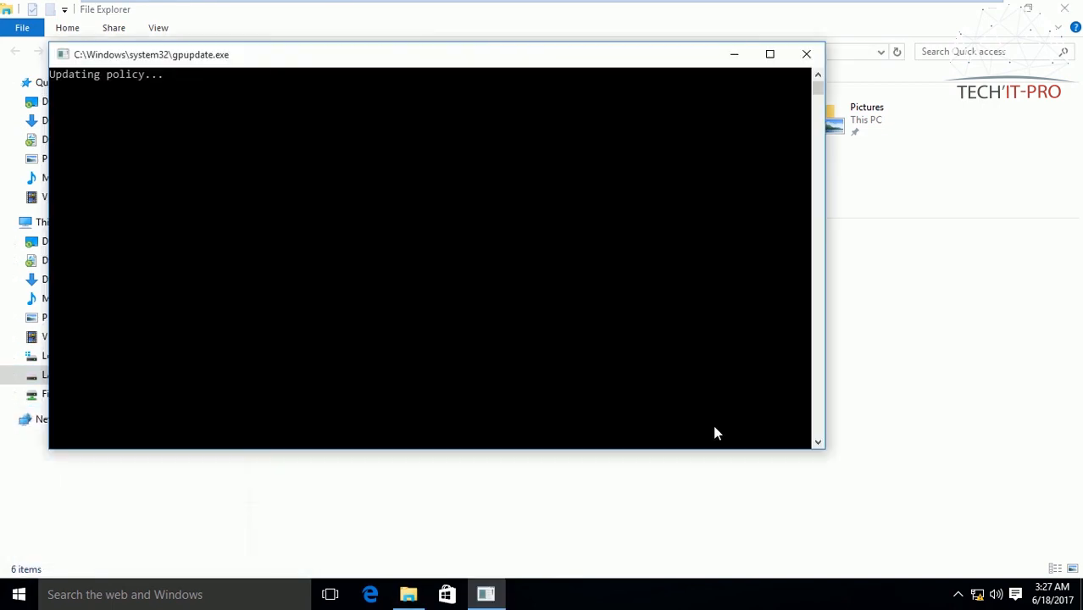
left_click_drag(561, 65, 642, 85)
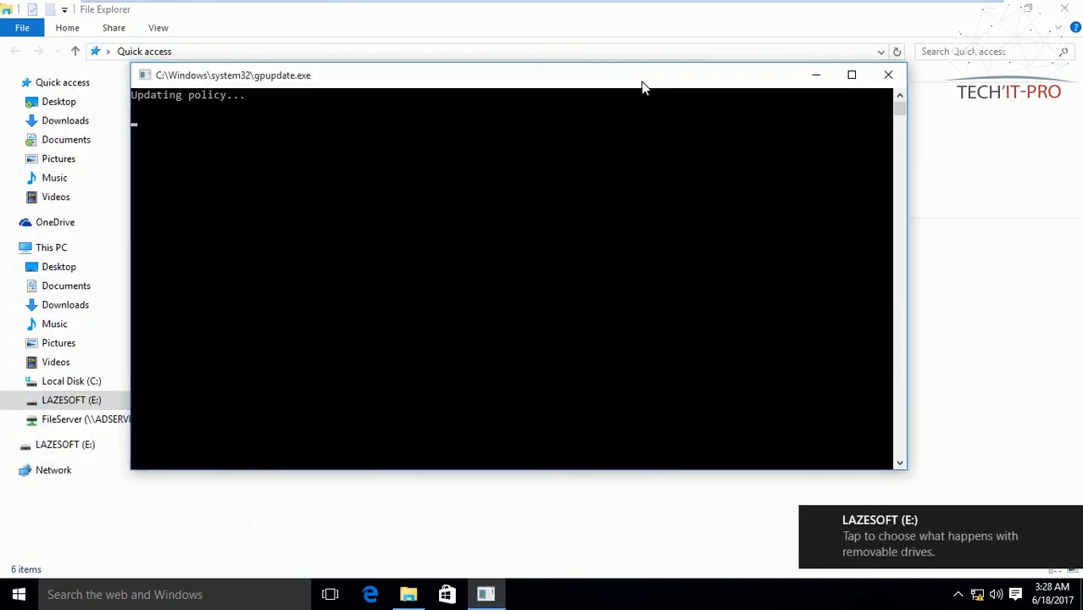
left_click(889, 75)
Step: Open the LAZESOFT (E:) drive on the Windows 10 client and refresh its contents
left_click(133, 404)
right_click(459, 377)
left_click(526, 227)
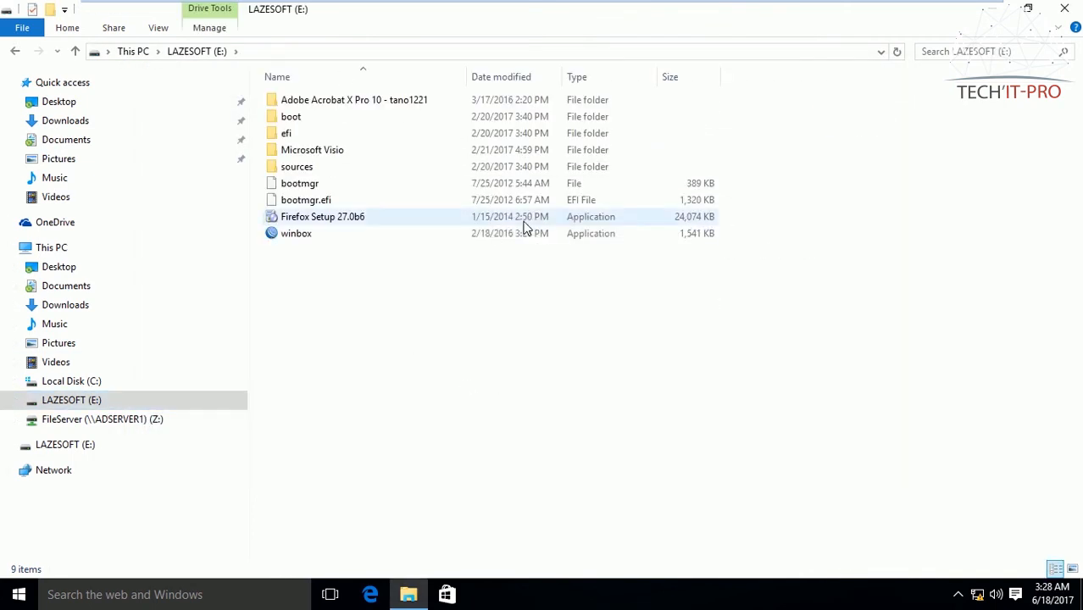
Step: Minimize File Explorer and the virtual machine window, refreshing the client and host desktops
left_click(987, 12)
right_click(605, 125)
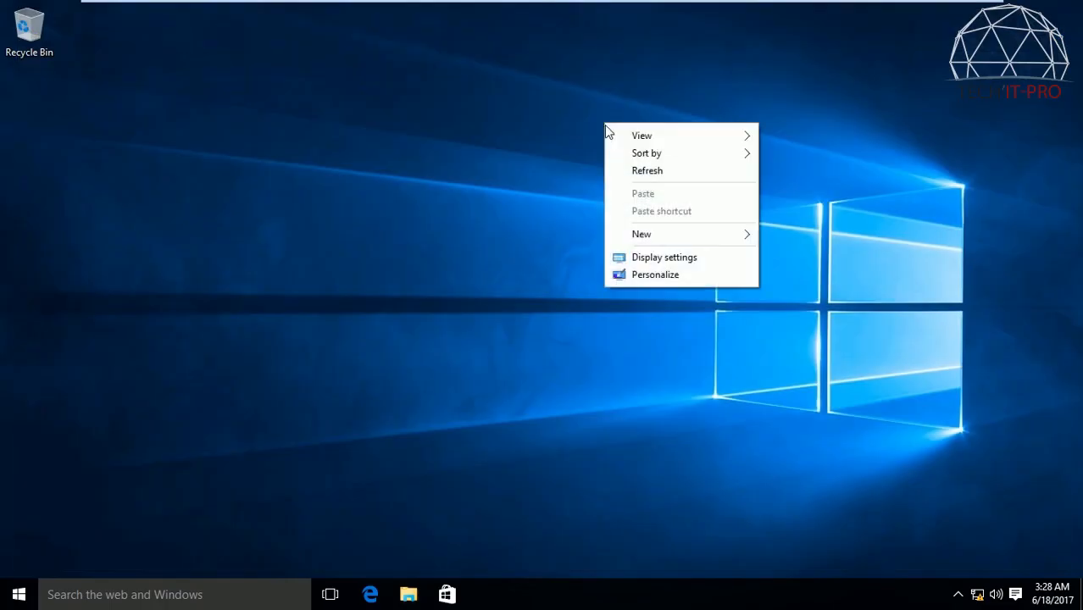
left_click(658, 172)
mouse_move(831, 9)
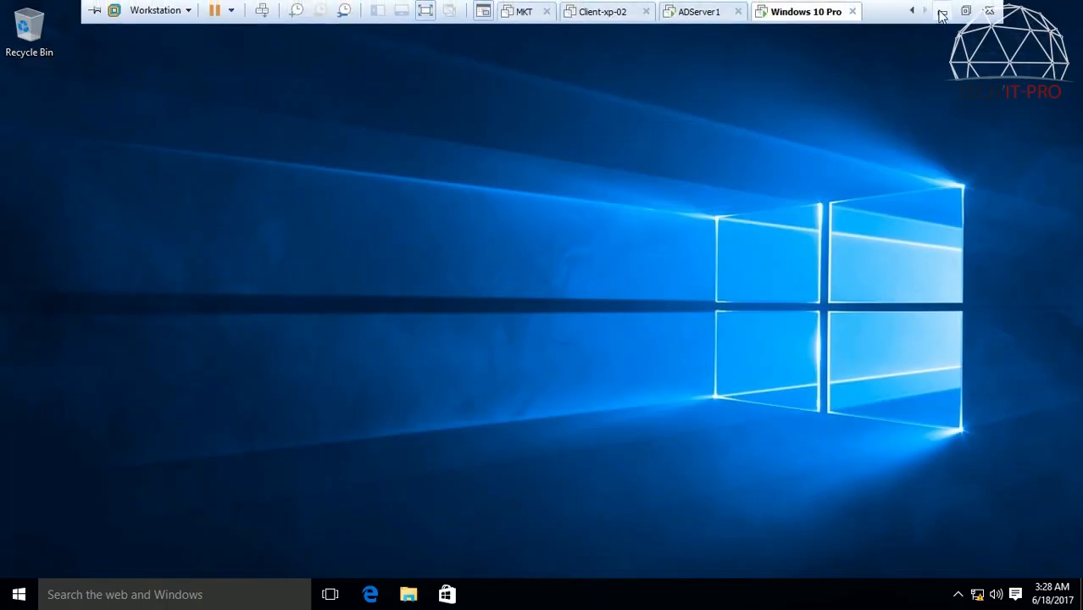
left_click(939, 10)
right_click(648, 153)
left_click(685, 200)
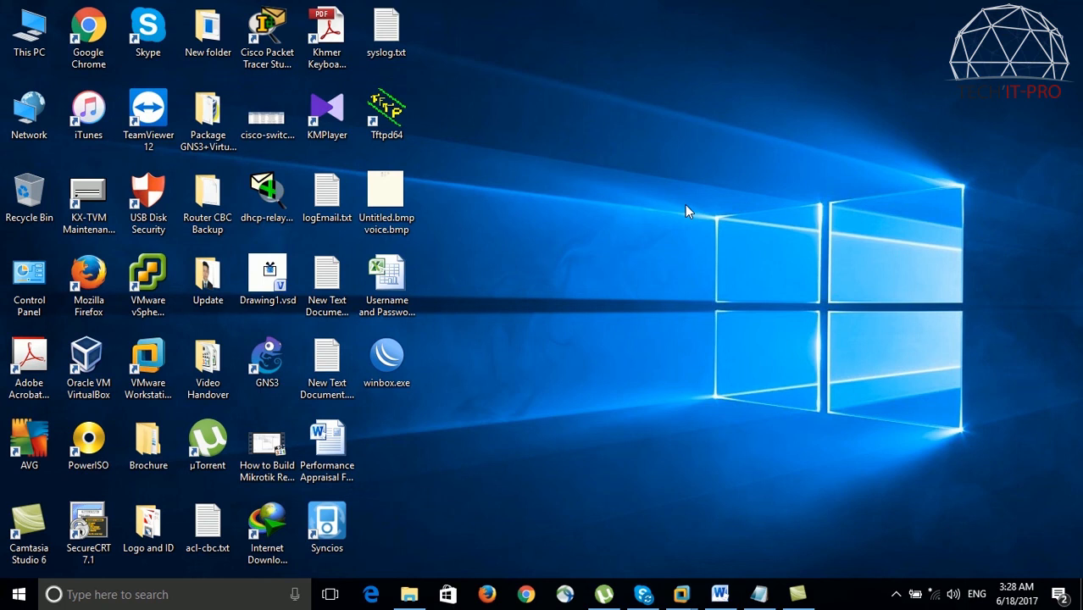
left_click(896, 594)
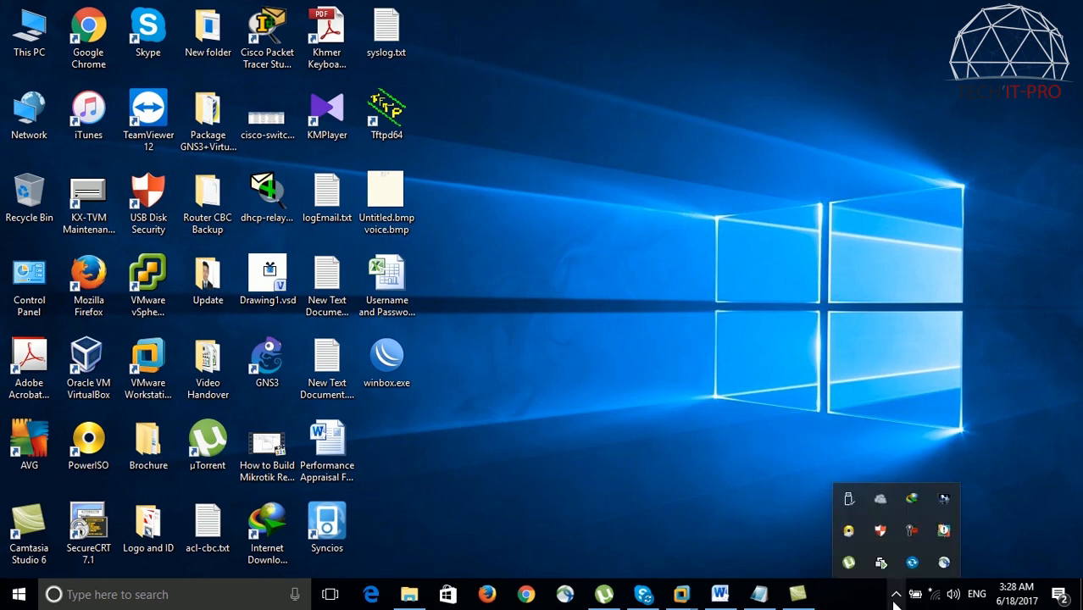
left_click(912, 532)
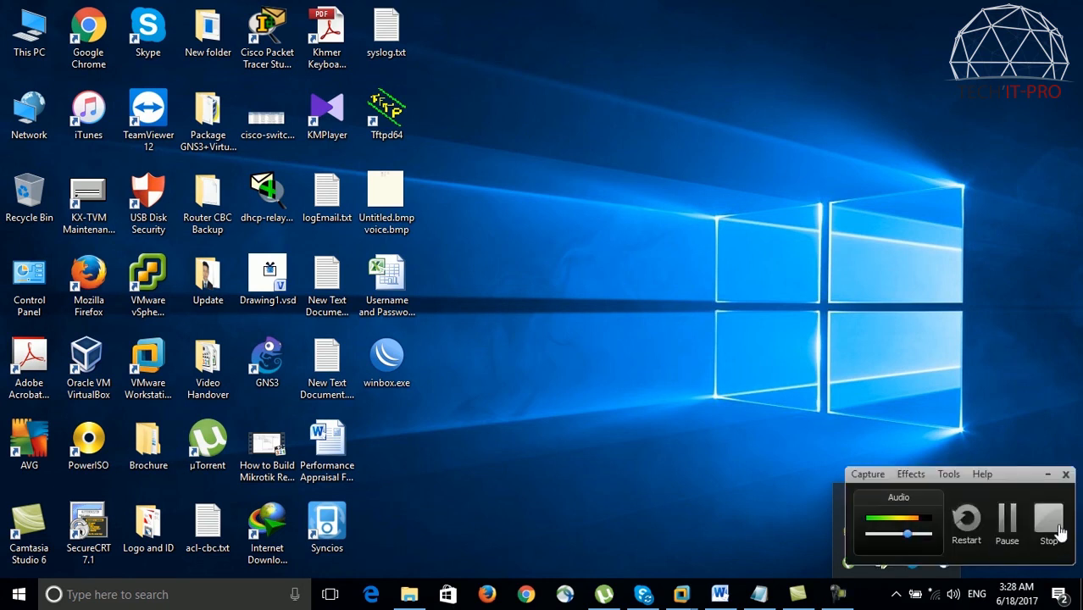